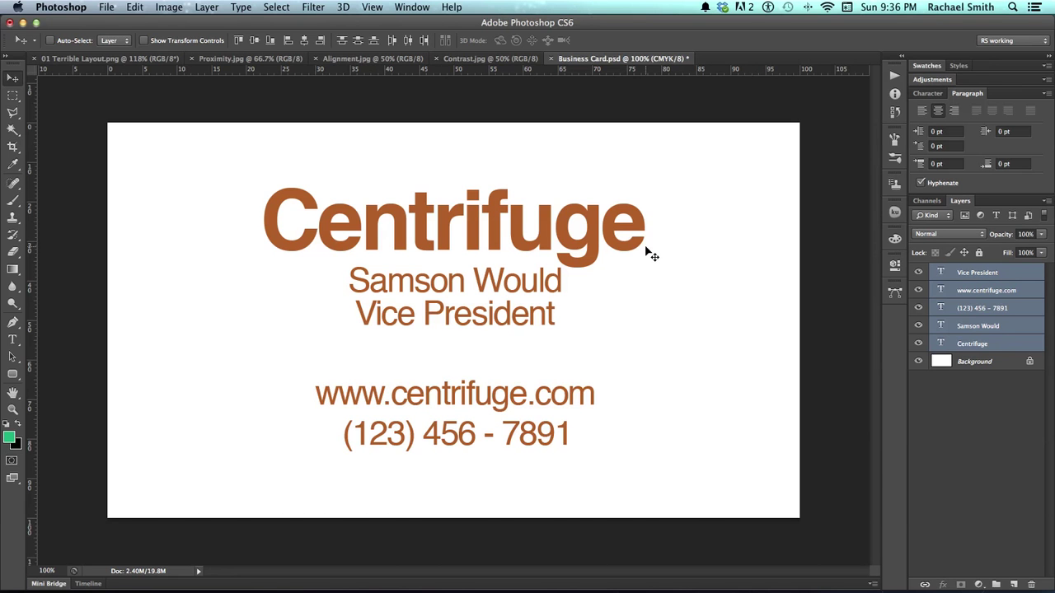
Add a vertical guide, select all five text layers and right-align their text
left_click_drag(33, 331, 12, 340)
left_click(992, 275)
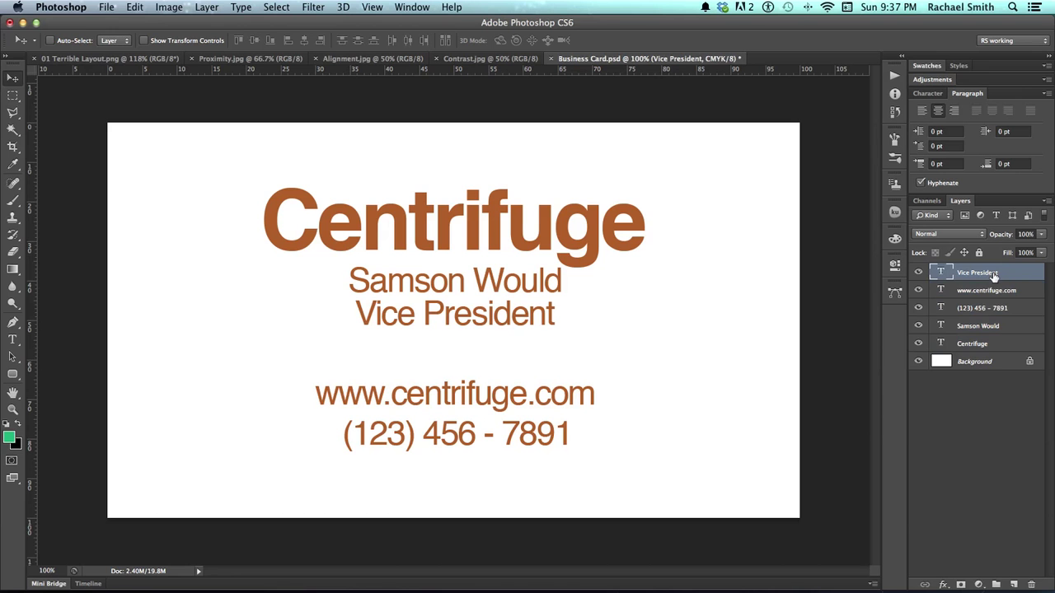
left_click(983, 345, "shift")
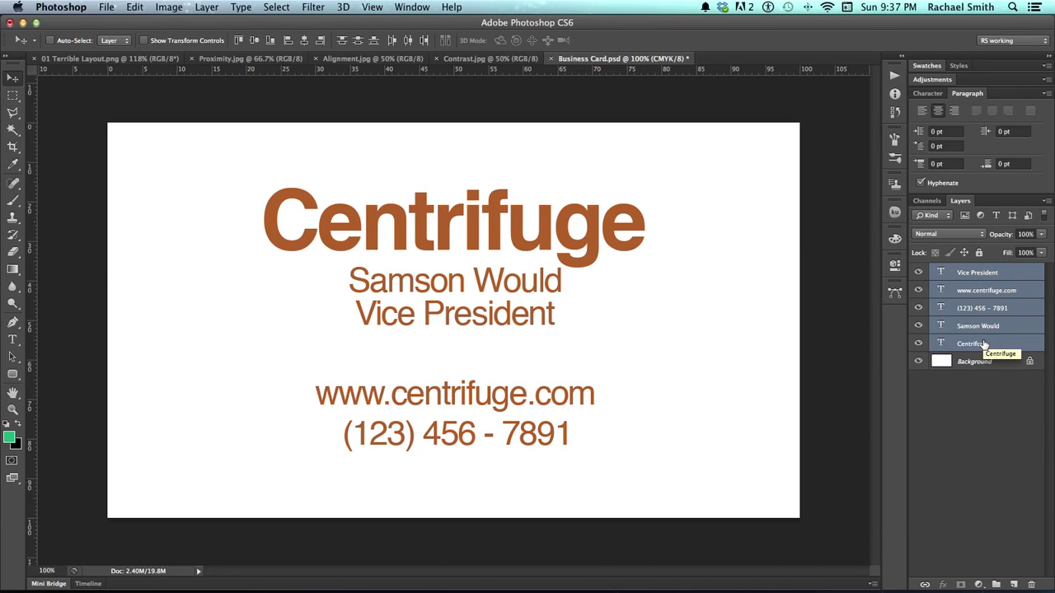
left_click(13, 341)
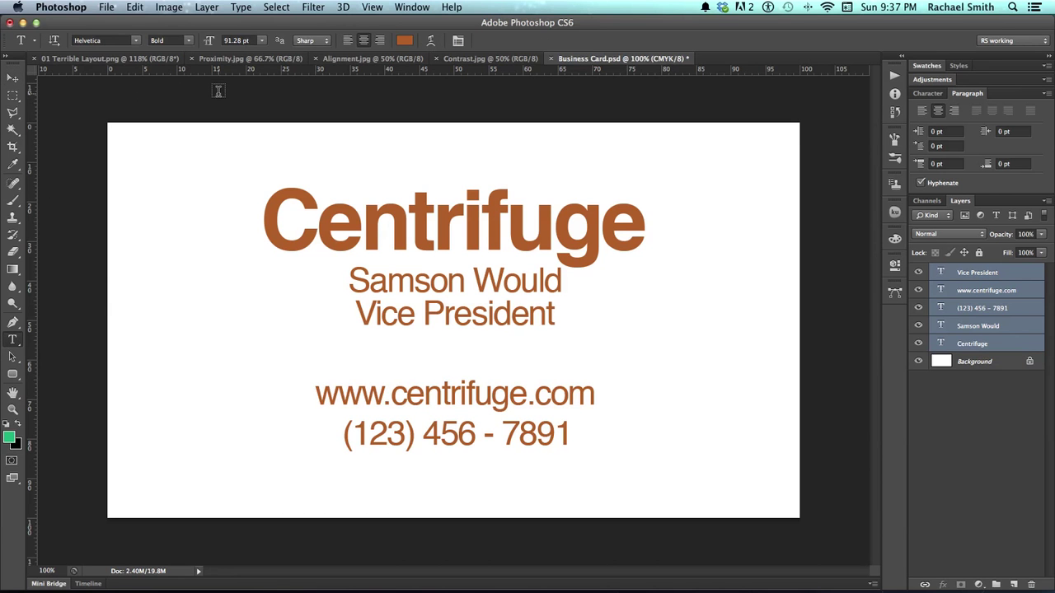
left_click(379, 43)
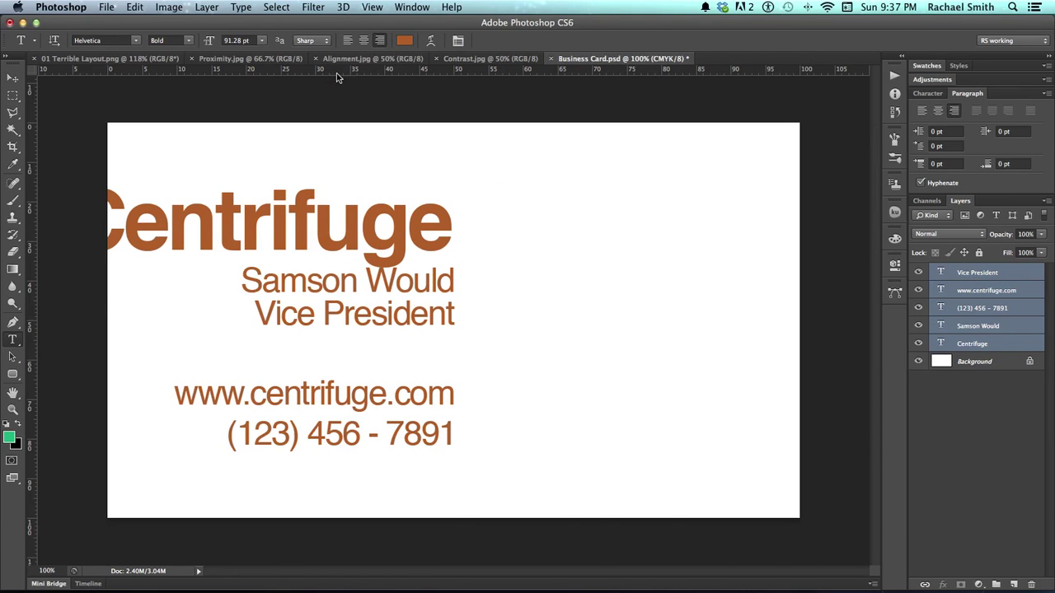
Align the text layers on their right edges and move the block toward the card's right side
left_click(13, 77)
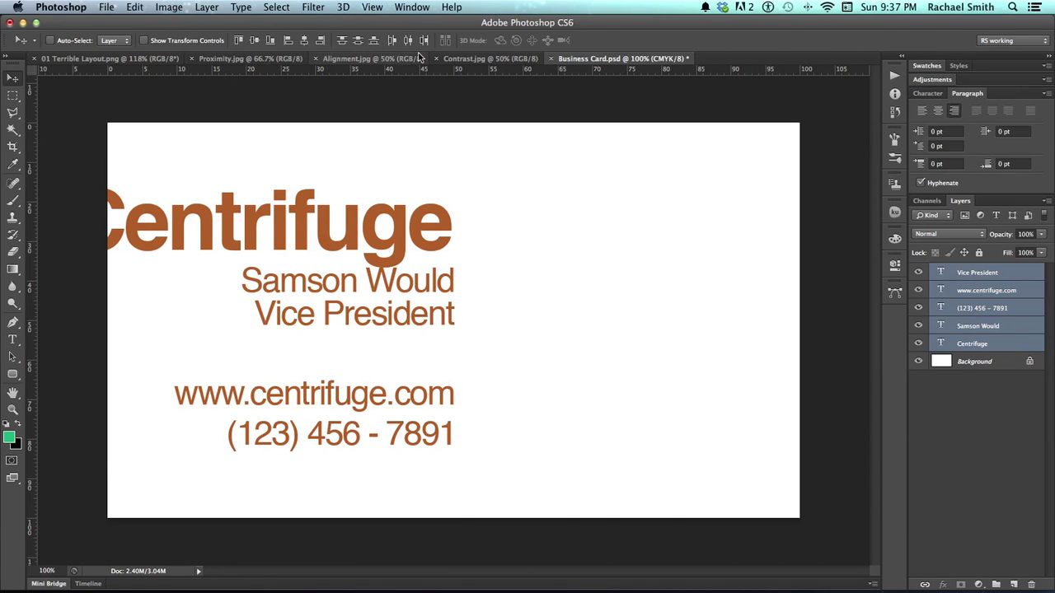
left_click(321, 42)
left_click(320, 42)
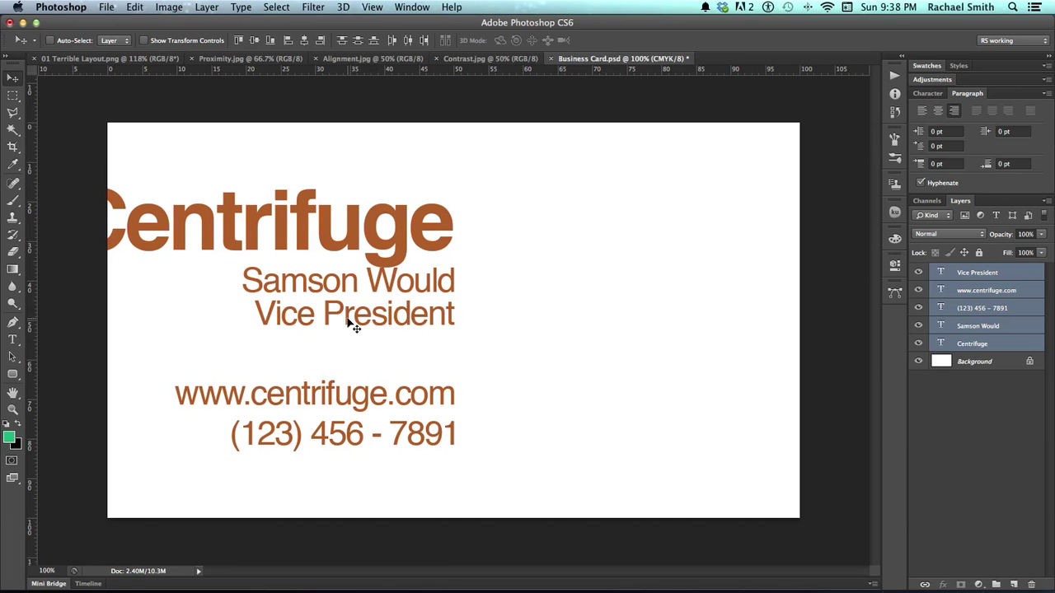
left_click_drag(353, 326, 386, 326)
left_click_drag(372, 317, 687, 330)
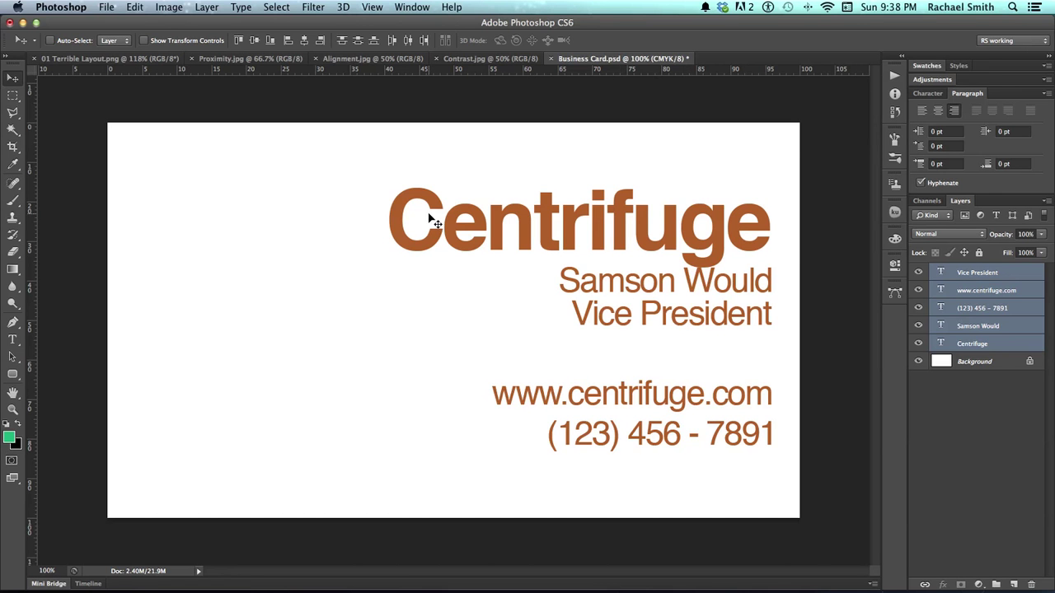
Switch the rulers to inches and add guides at the card's left, top and right edges
right_click(289, 73)
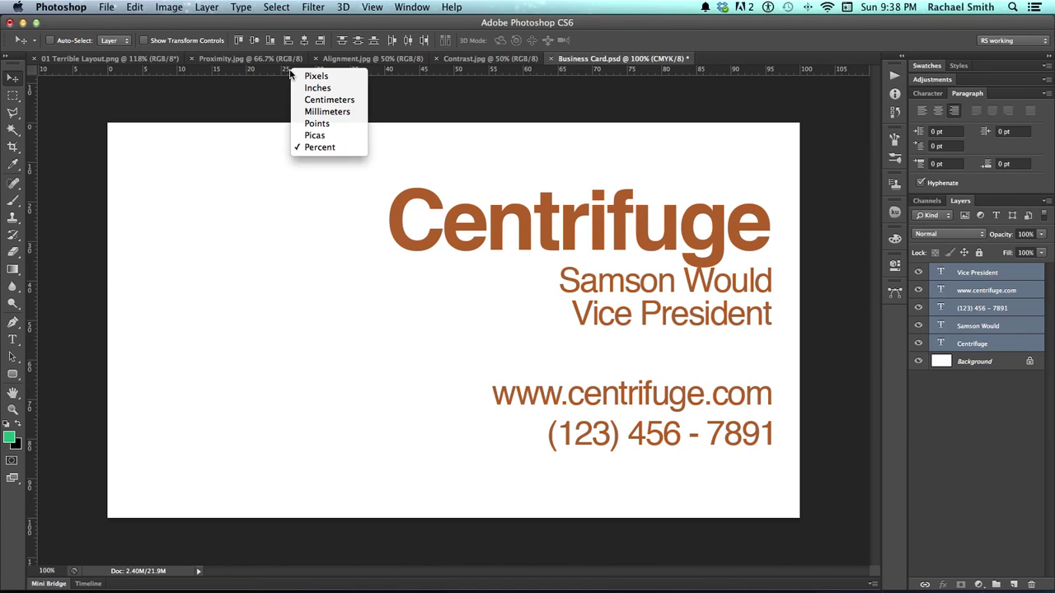
left_click(307, 87)
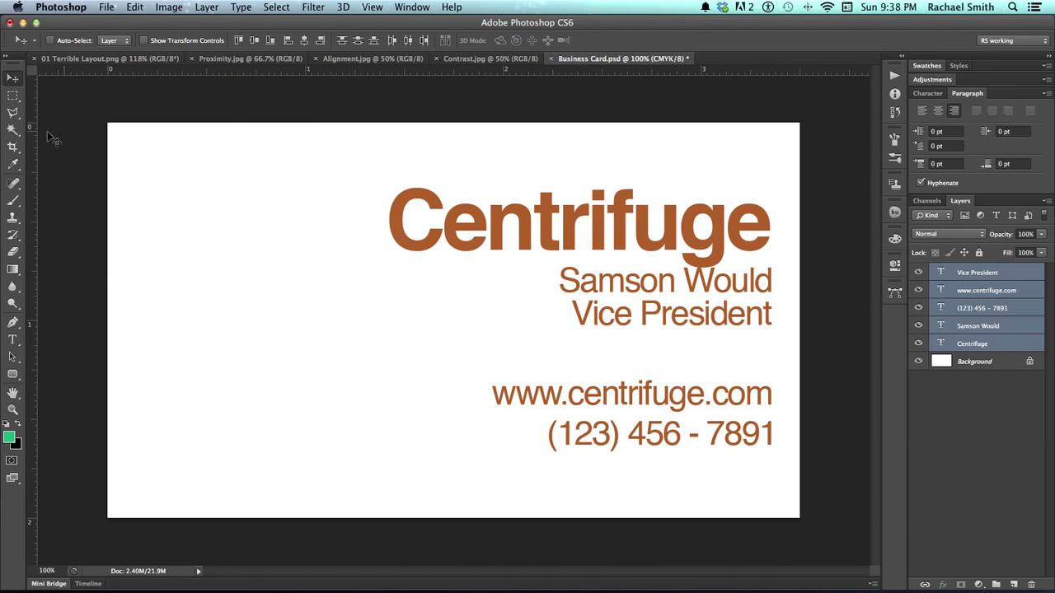
left_click_drag(34, 160, 132, 156)
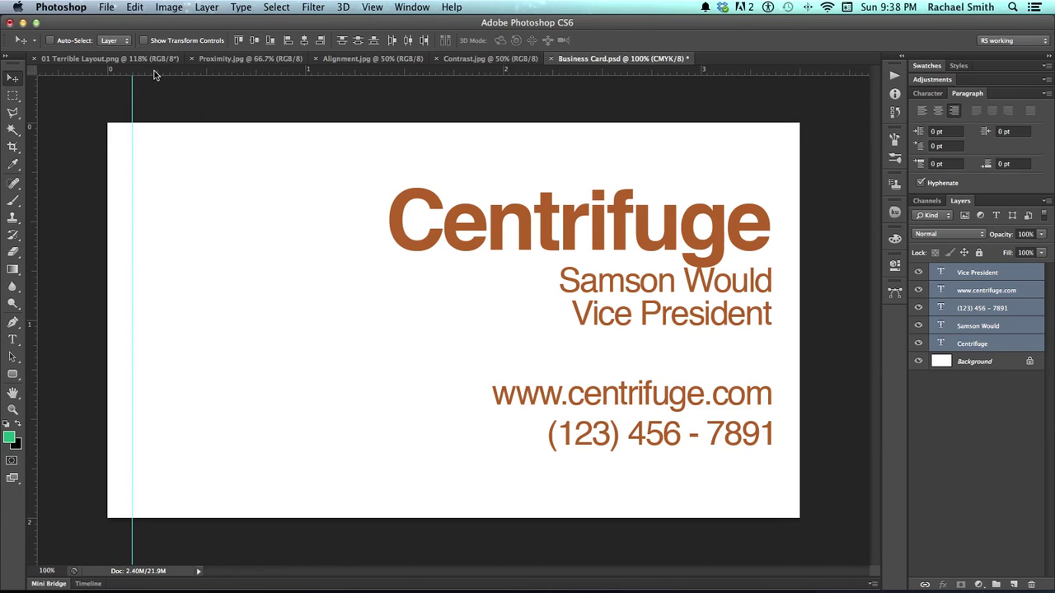
left_click_drag(156, 72, 151, 148)
left_click_drag(31, 163, 775, 211)
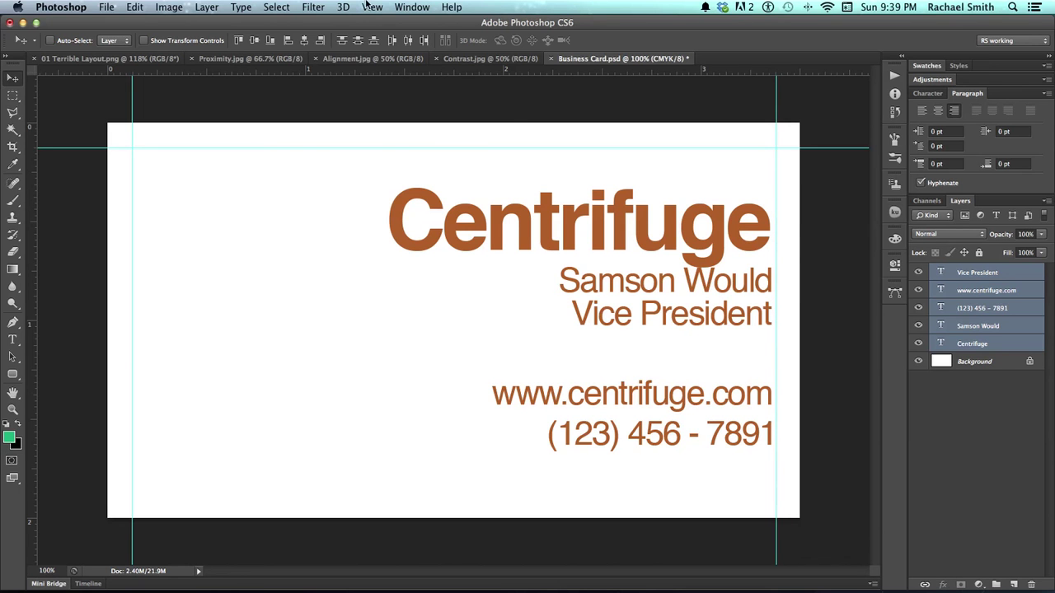
Enable snapping, set the right guide to 3.330 in, add a bottom guide, and shift the text further right
left_click(381, 7)
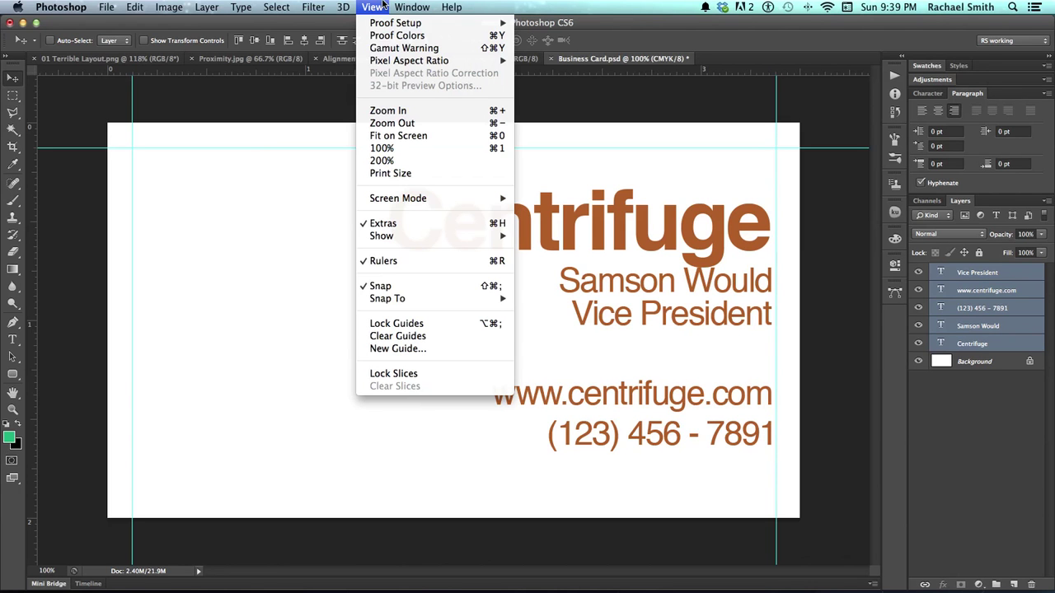
left_click(381, 289)
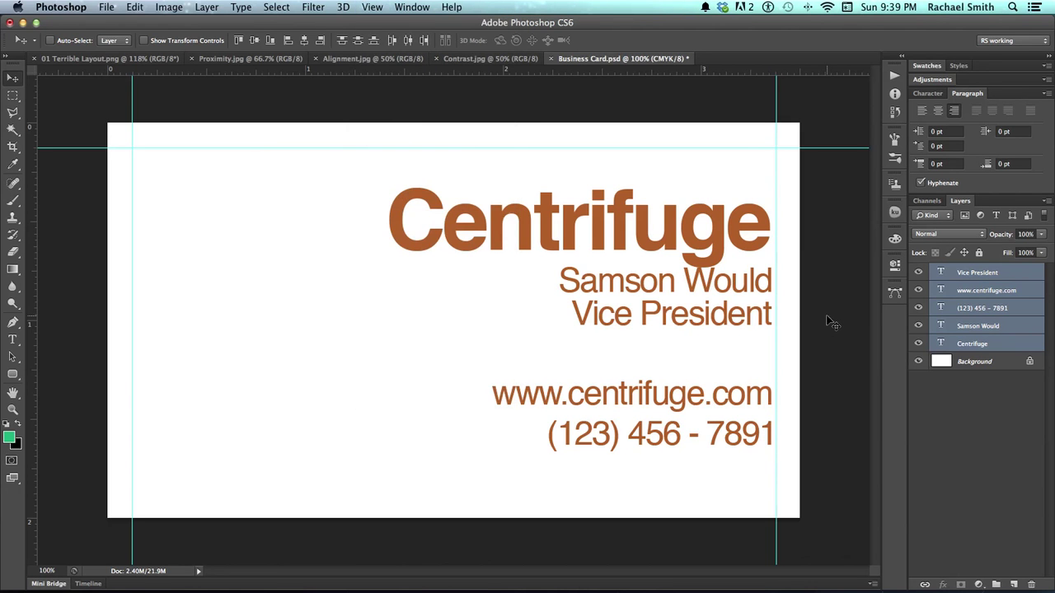
mouse_move(777, 302)
left_mouse_down()
mouse_move(764, 303)
mouse_move(774, 303)
left_mouse_up()
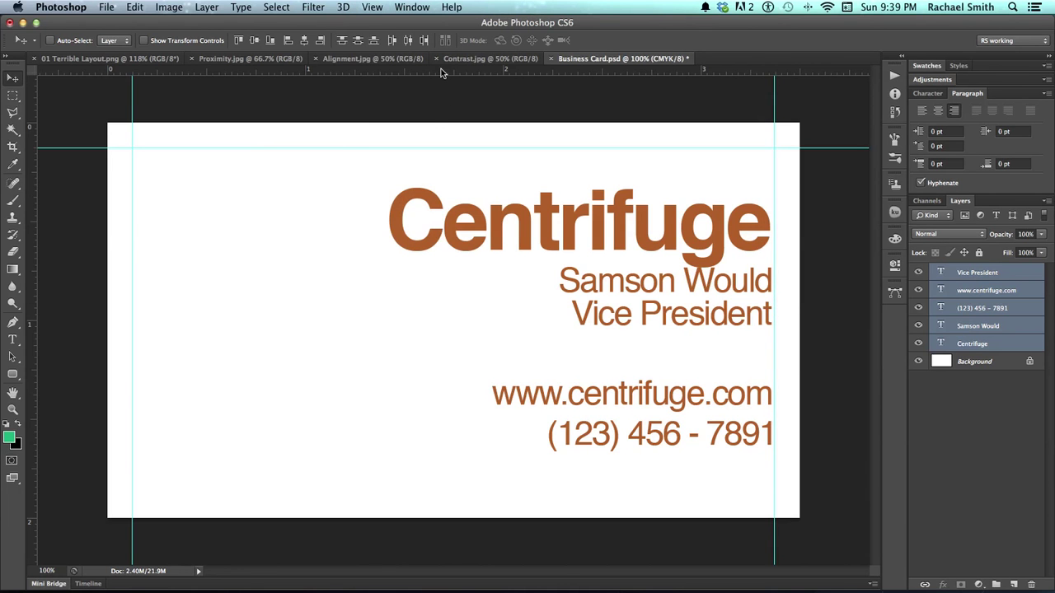
left_click_drag(441, 68, 402, 495)
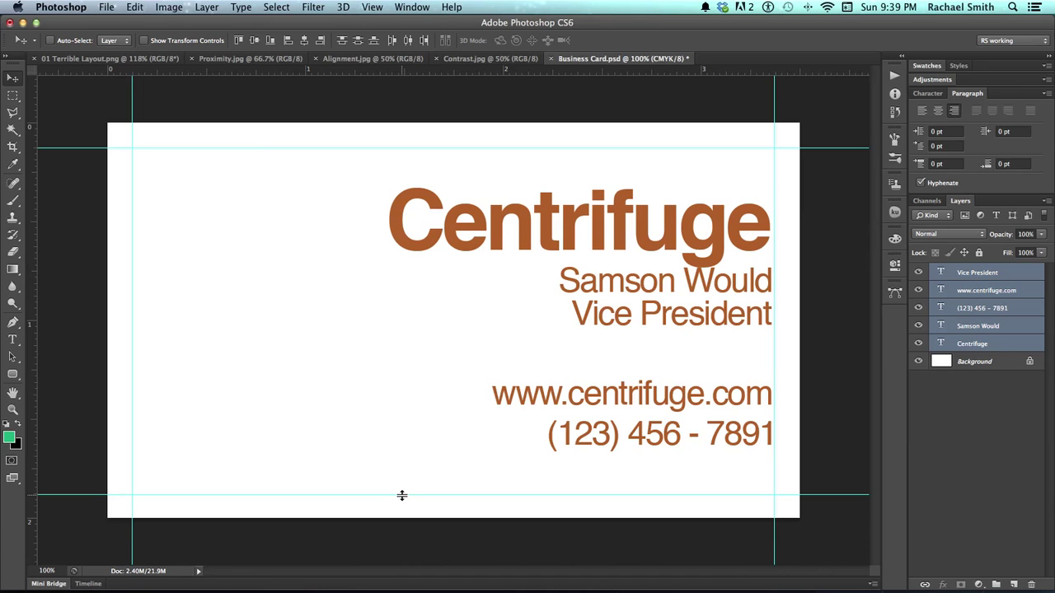
left_click_drag(648, 294, 672, 293)
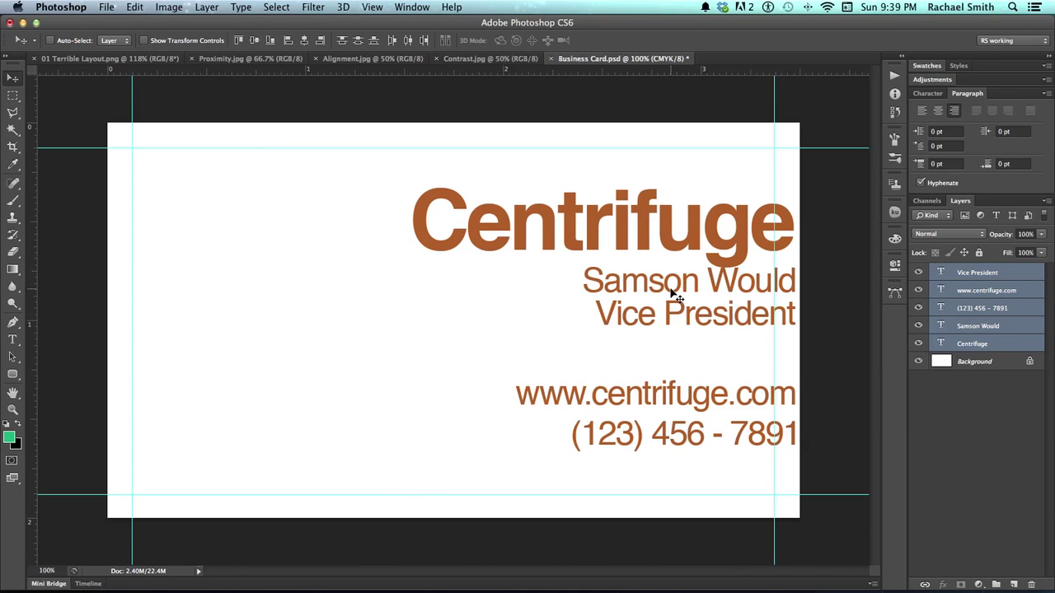
left_click_drag(672, 293, 656, 291)
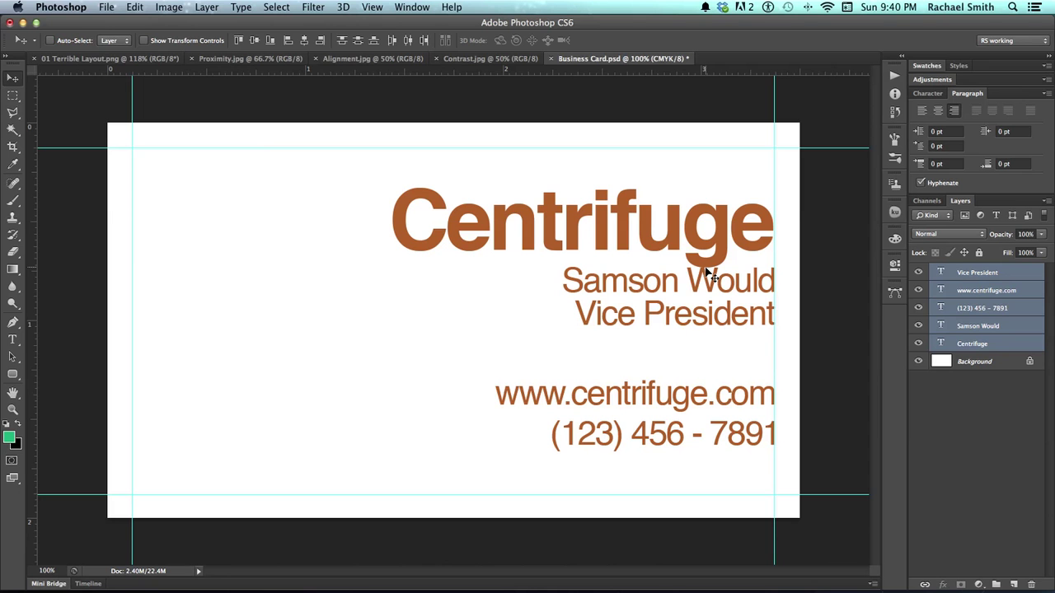
key("t")
left_click(692, 247)
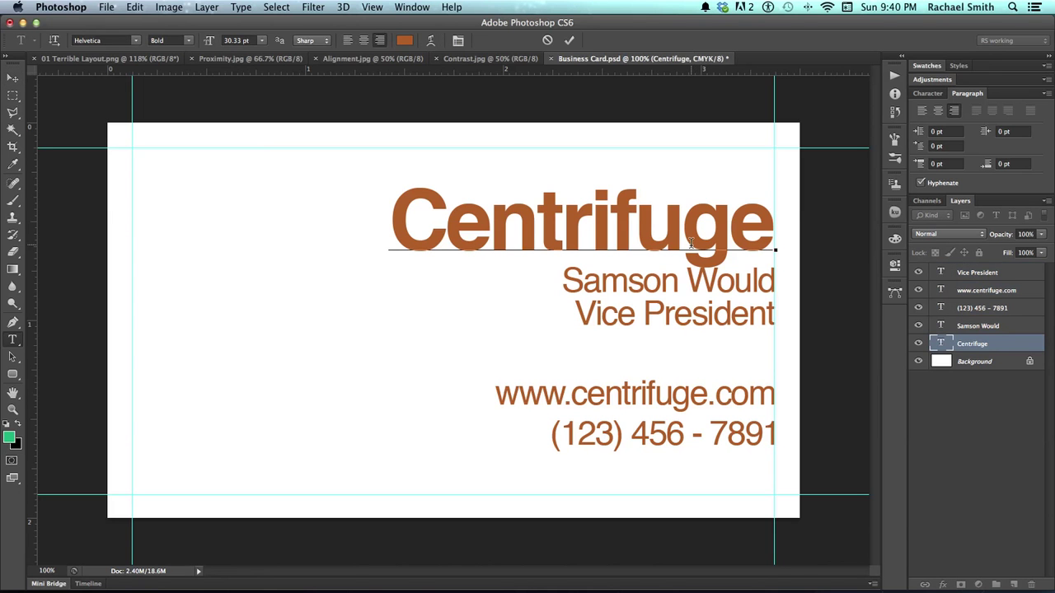
key("Escape")
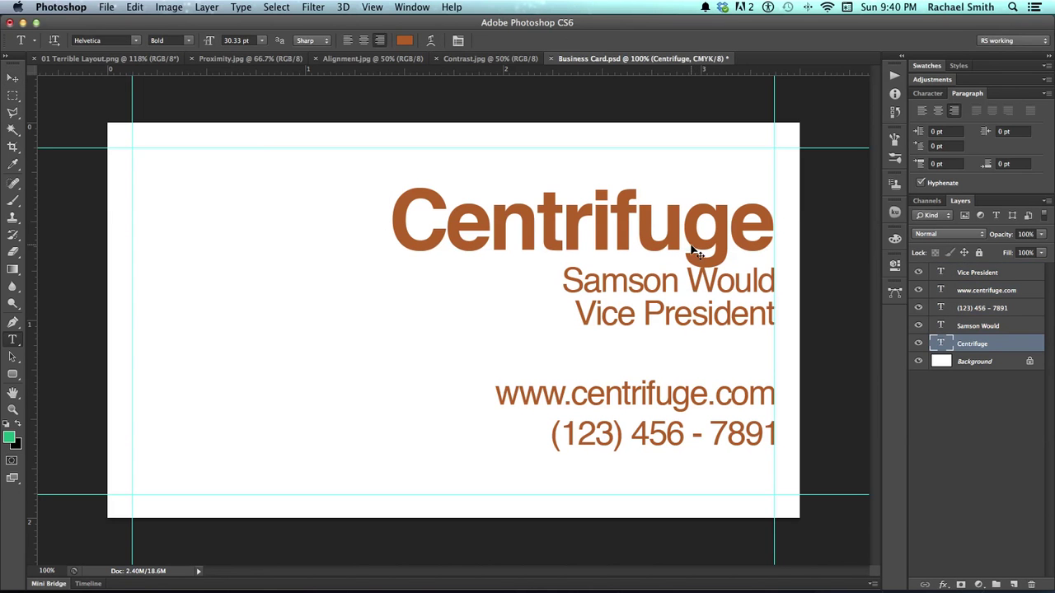
left_click(918, 345)
left_click(919, 347)
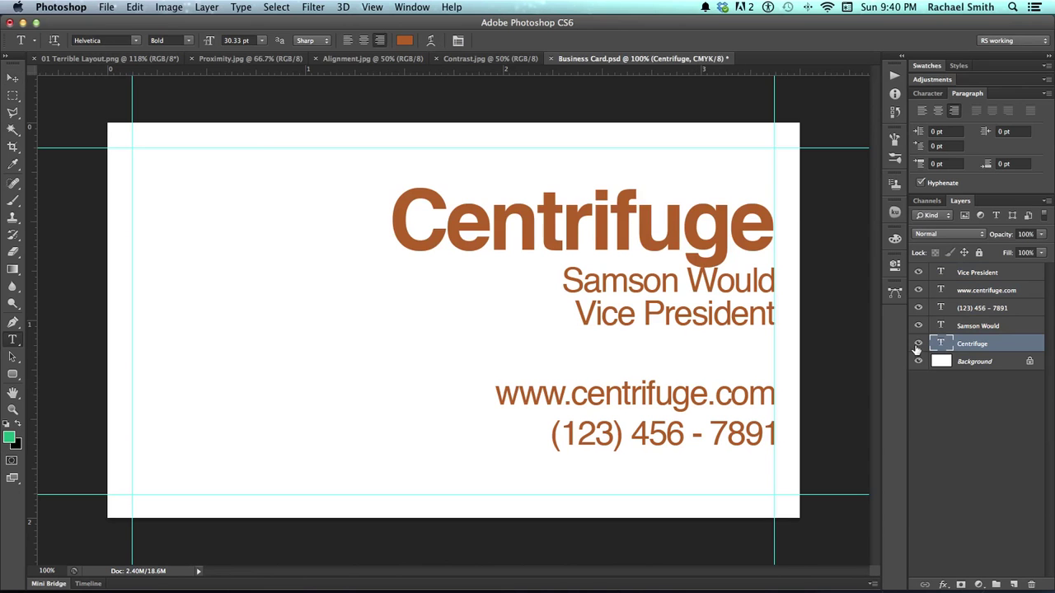
left_click(924, 94)
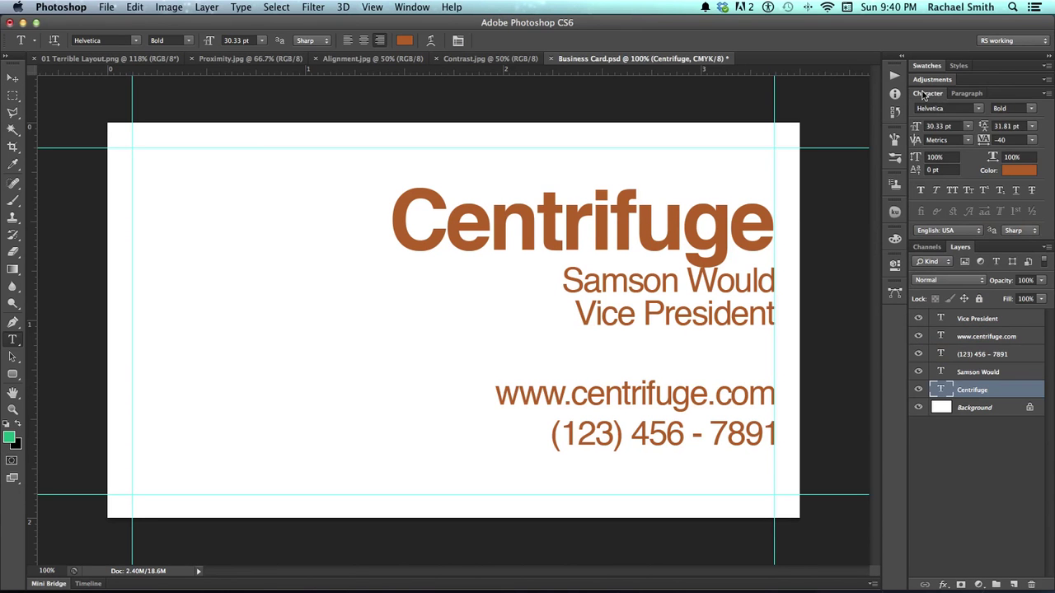
left_click(952, 190)
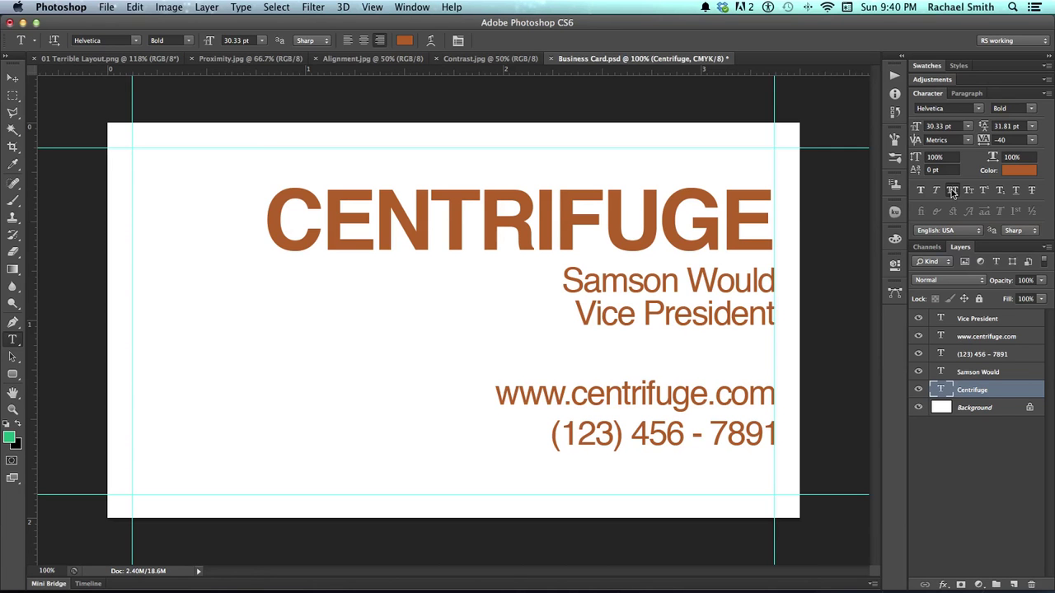
left_click(952, 190)
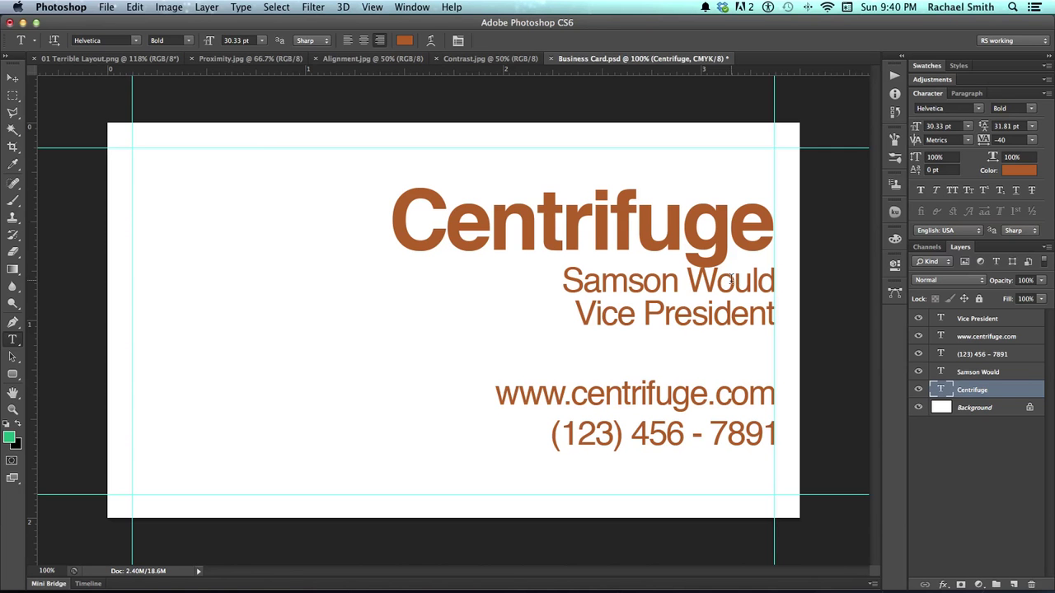
left_click(704, 287)
key("Escape")
key("v")
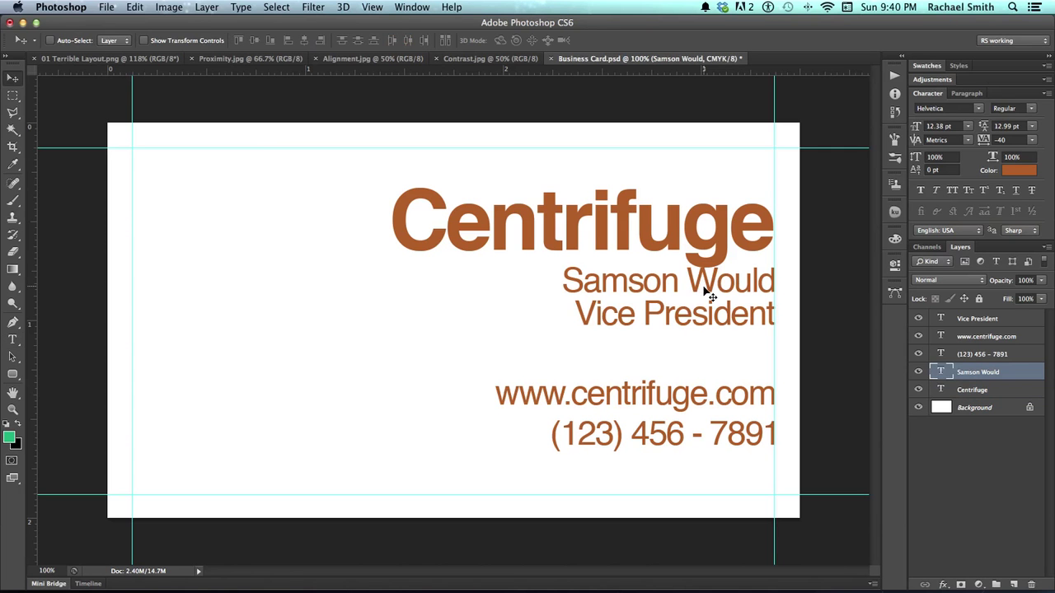
left_click(706, 320, "shift+super")
left_click_drag(706, 320, 701, 330)
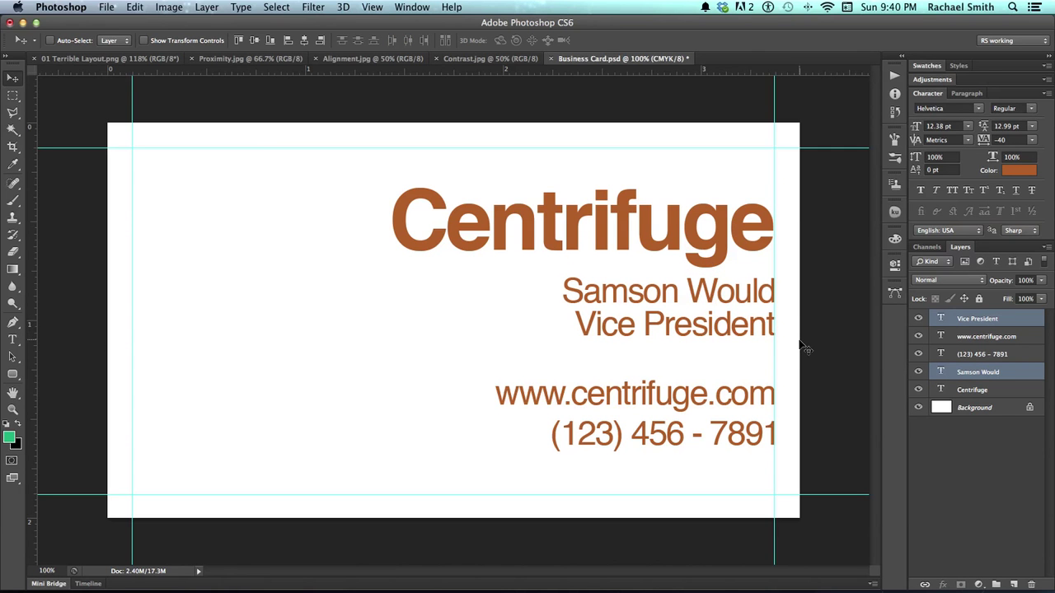
left_click_drag(758, 334, 752, 317)
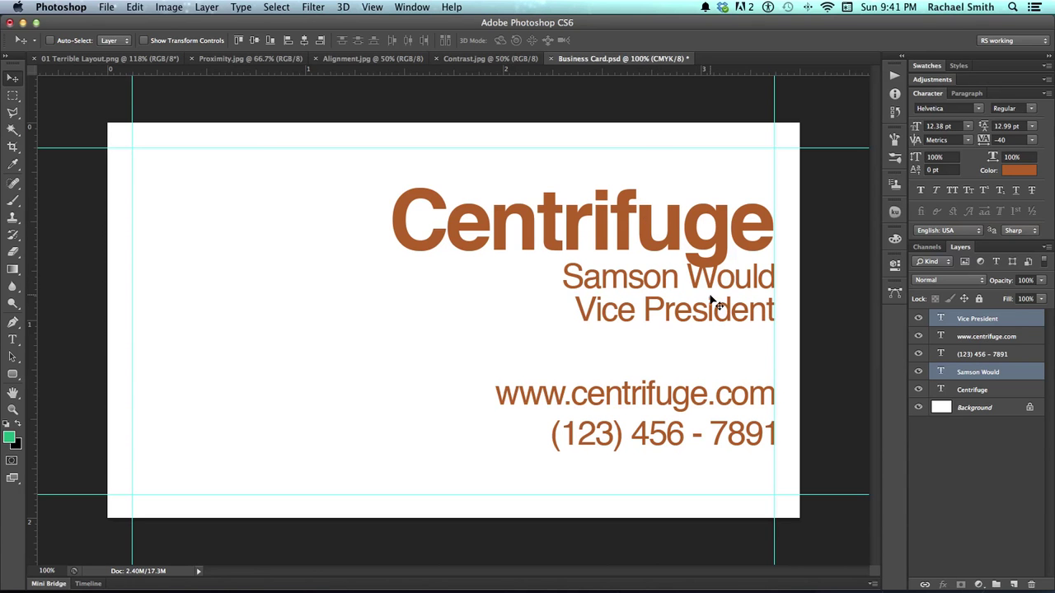
Select all five text layers and change their paragraph alignment to left
left_click(992, 391)
left_click(978, 323, "shift")
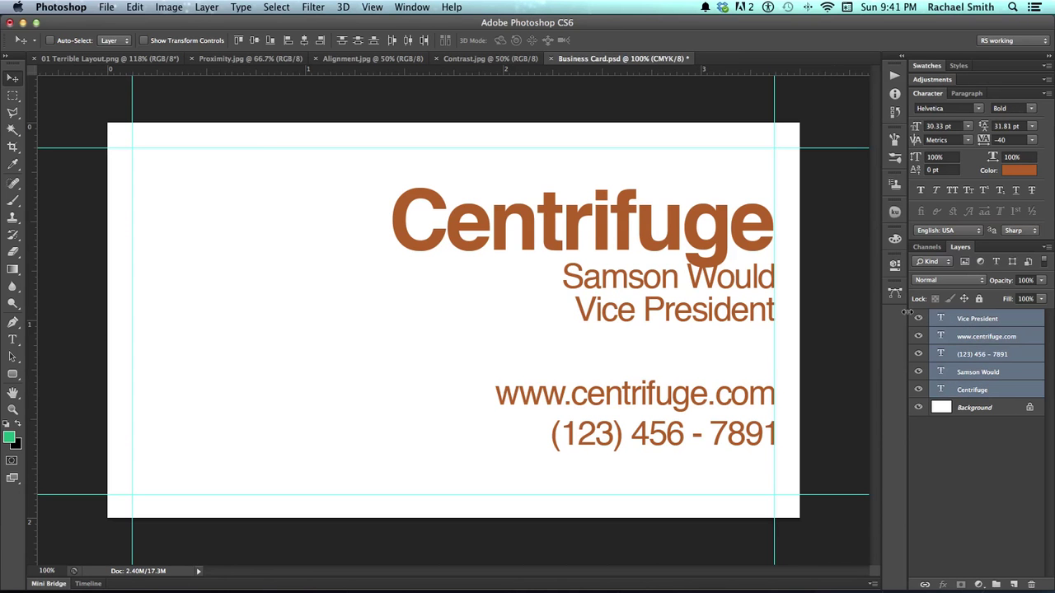
key("t")
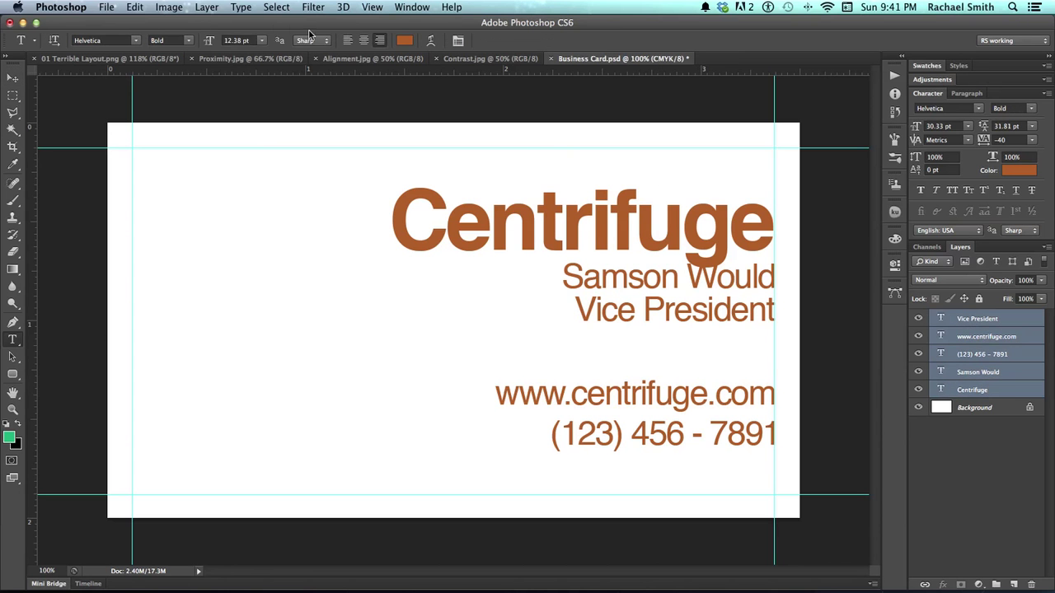
left_click(347, 39)
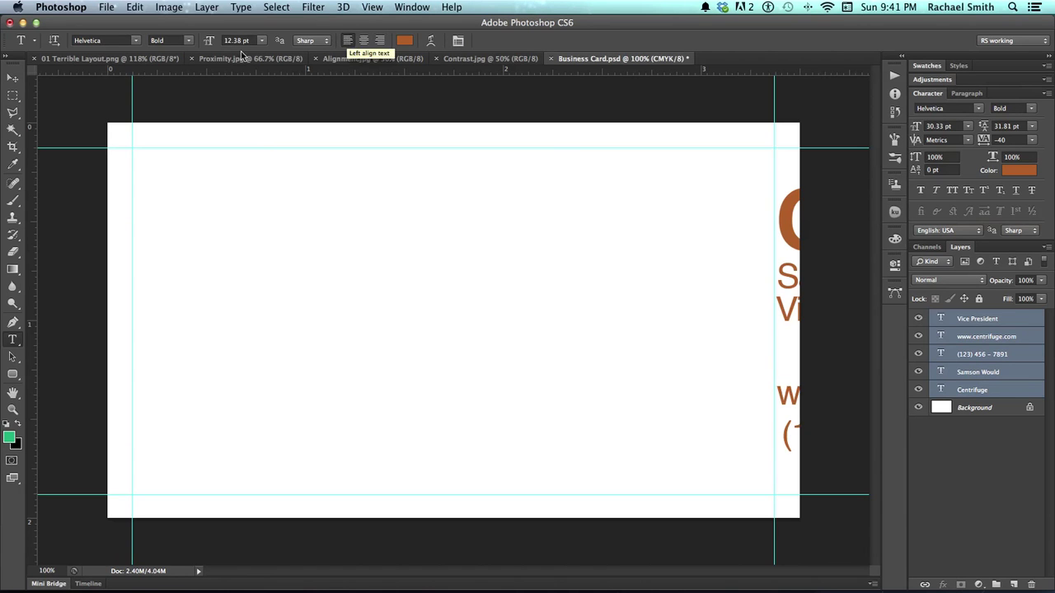
Align the text layers' left edges and move the whole block onto the left margin guide
left_click(12, 78)
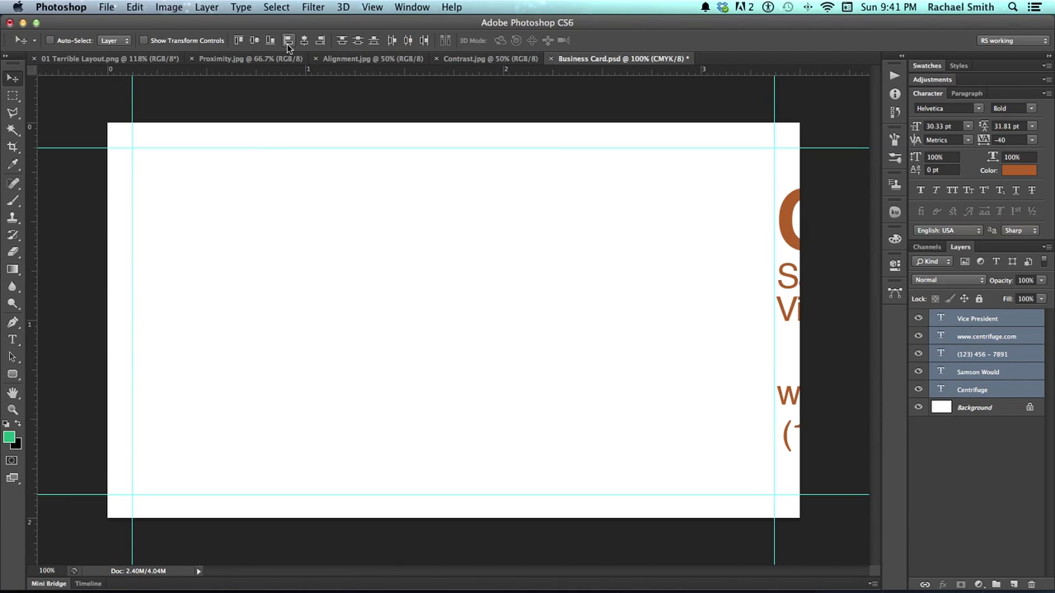
left_click(288, 42)
left_click_drag(785, 290, 134, 286)
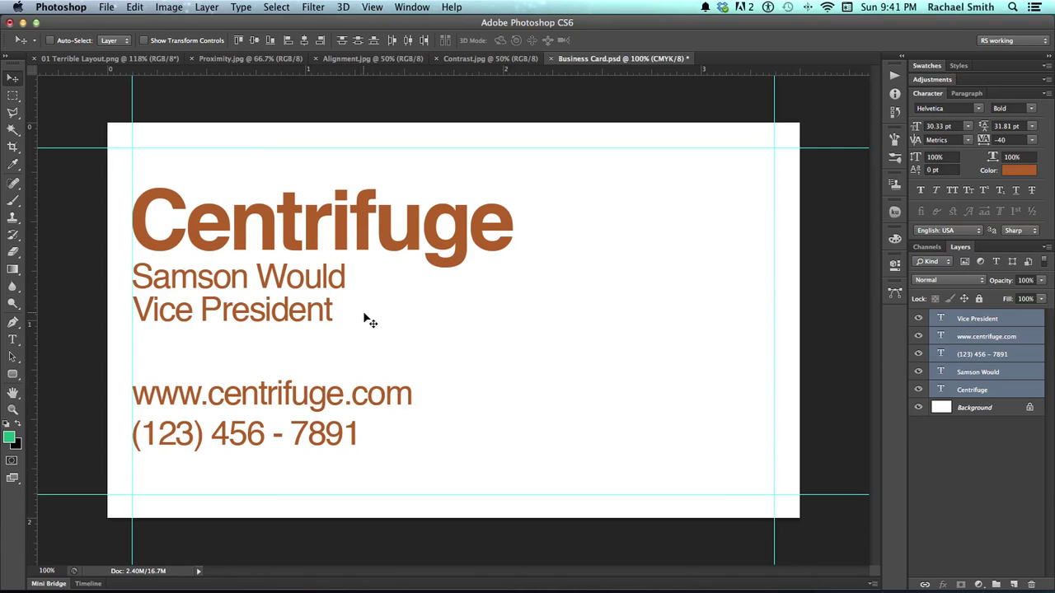
left_click(433, 330)
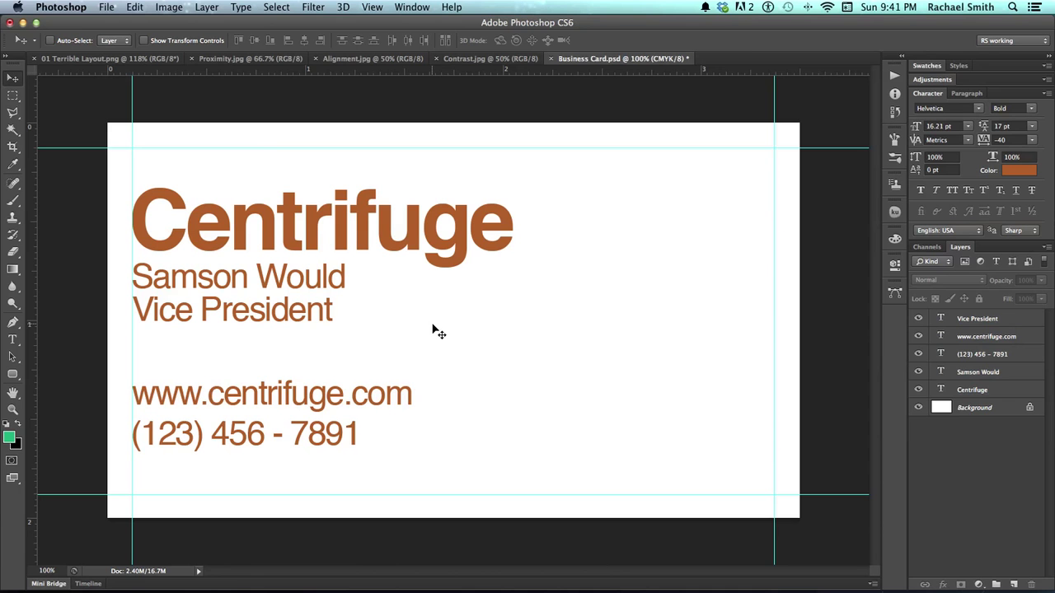
left_click(244, 290)
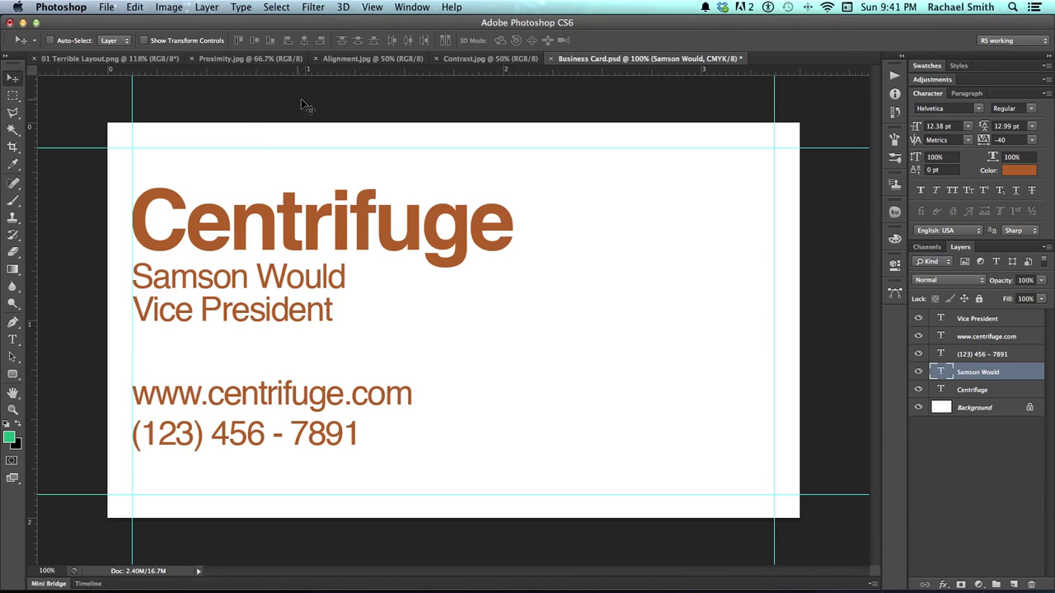
right_click(387, 71)
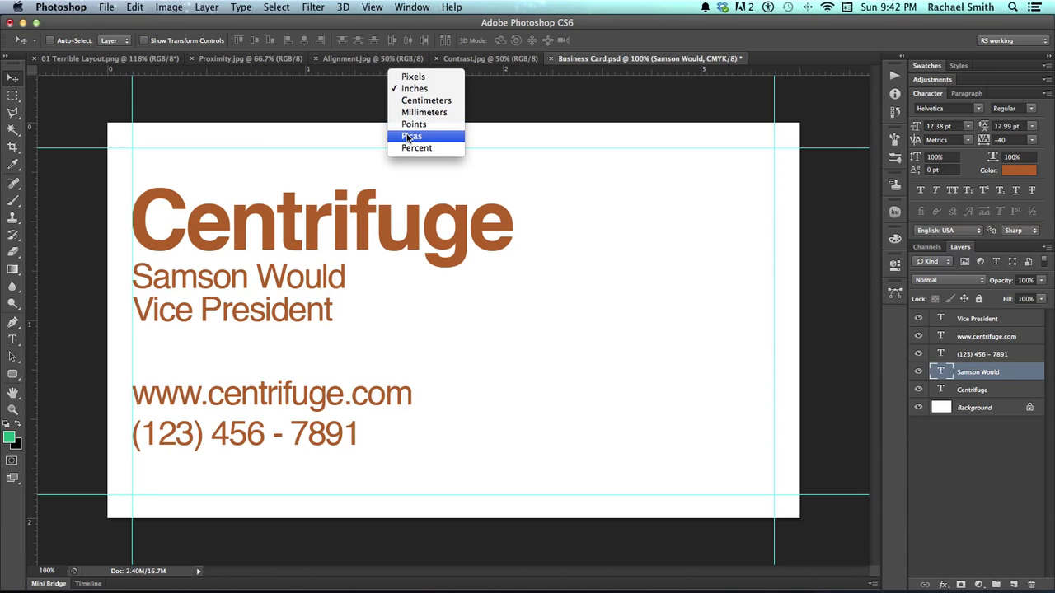
left_click(368, 89)
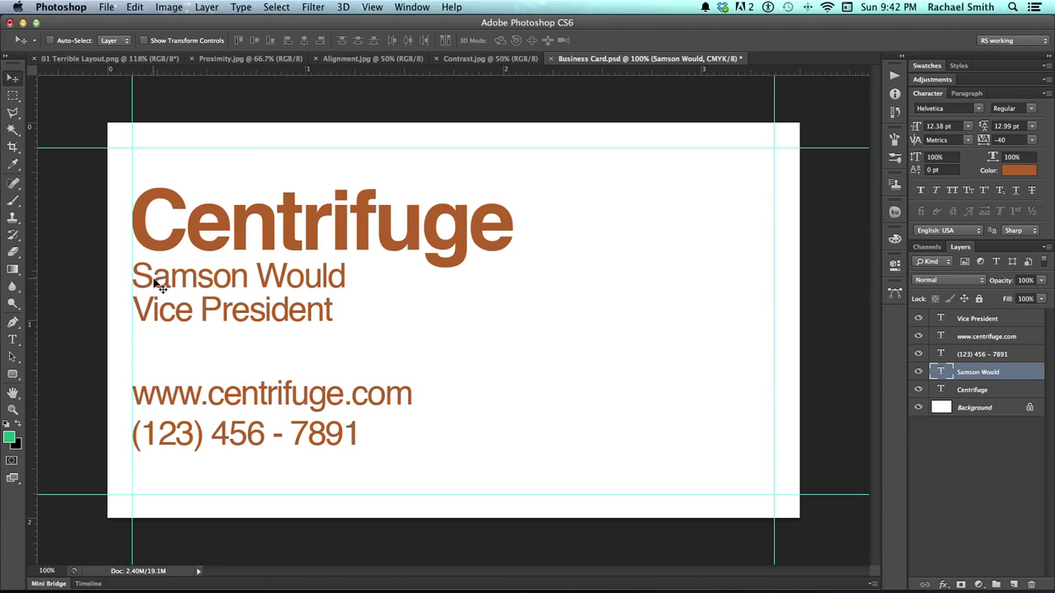
Nudge the name and Vice President lines up and back down a pixel, and the web address down one pixel
left_click(234, 322, "shift+super")
mouse_move(233, 318)
left_mouse_down()
mouse_move(208, 280)
mouse_move(250, 280)
mouse_move(234, 317)
left_mouse_up()
key("Up")
key("Up")
key("Down")
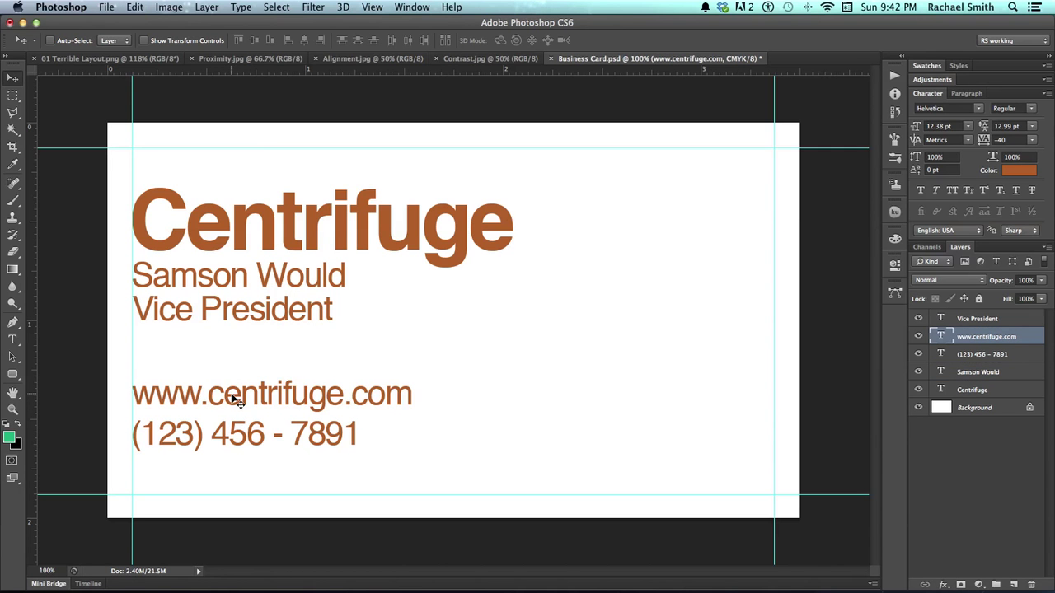
key("Down")
key("Down")
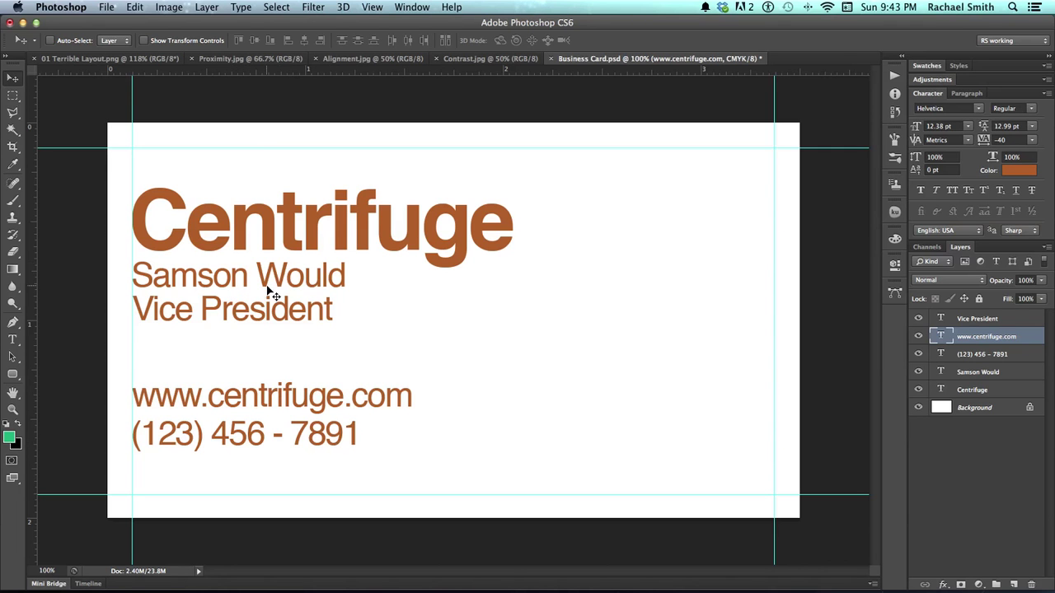
Raise the heading, name and title lines, and move the contact lines down 0.253 in
left_click_drag(205, 188, 200, 282)
left_click_drag(203, 361, 244, 483)
left_click_drag(343, 479, 341, 485)
key("super+alt+z")
key("super+alt+z")
left_click_drag(325, 438, 321, 483)
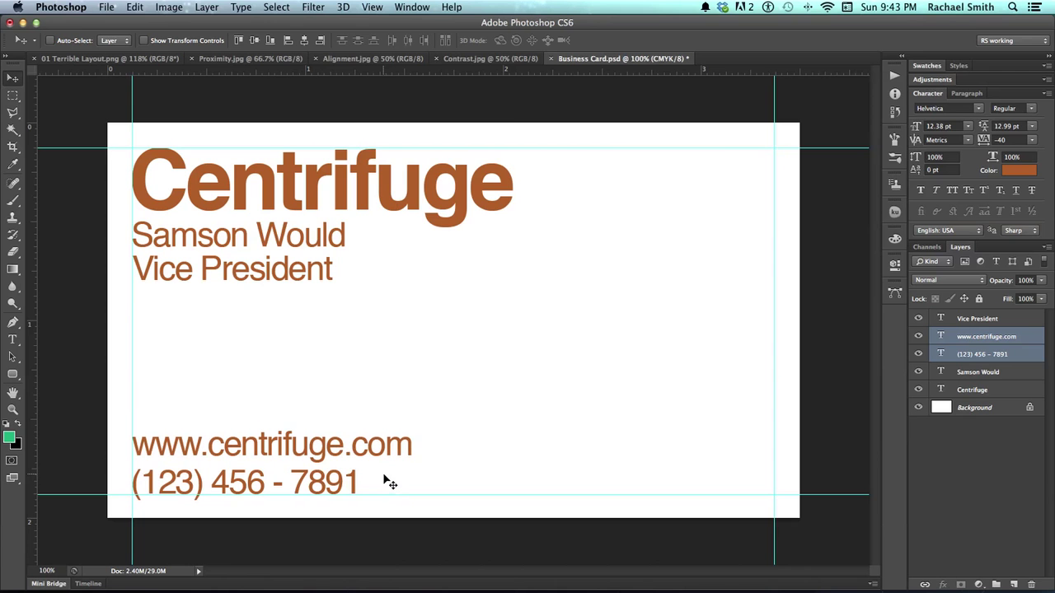
Hide the guides and shift the website and phone lines back up
left_click(372, 7)
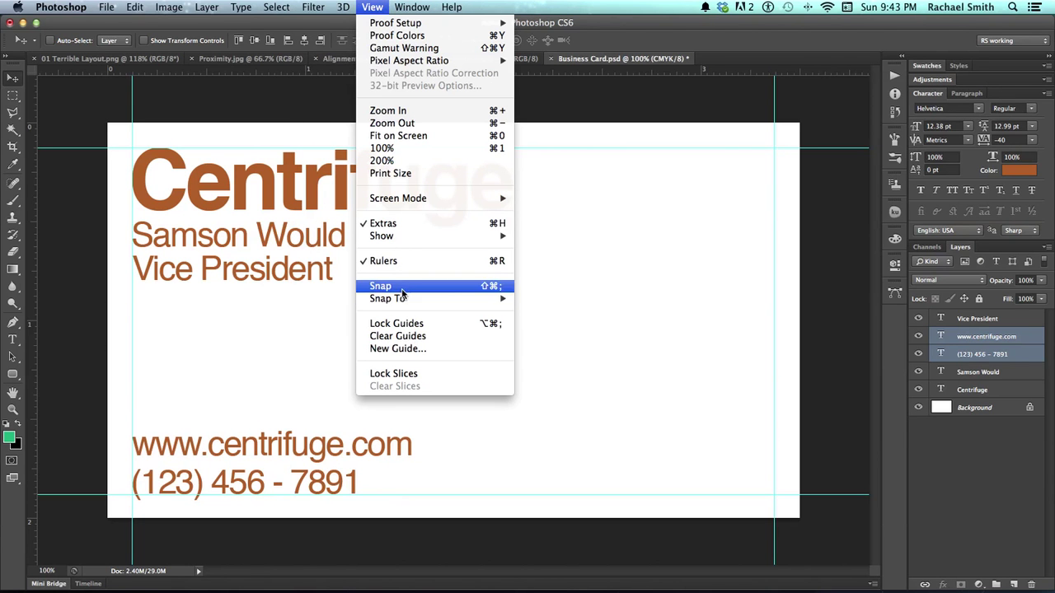
mouse_move(422, 239)
left_click(519, 285)
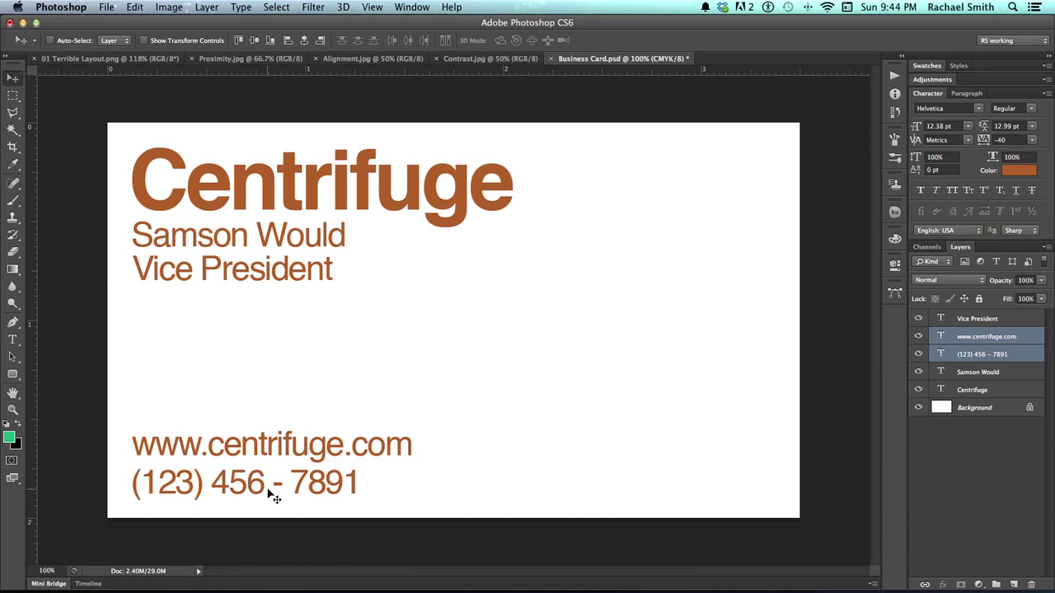
left_click_drag(268, 488, 270, 472)
key("shift+Up")
key("shift+Up")
key("shift+Up")
key("shift+Up")
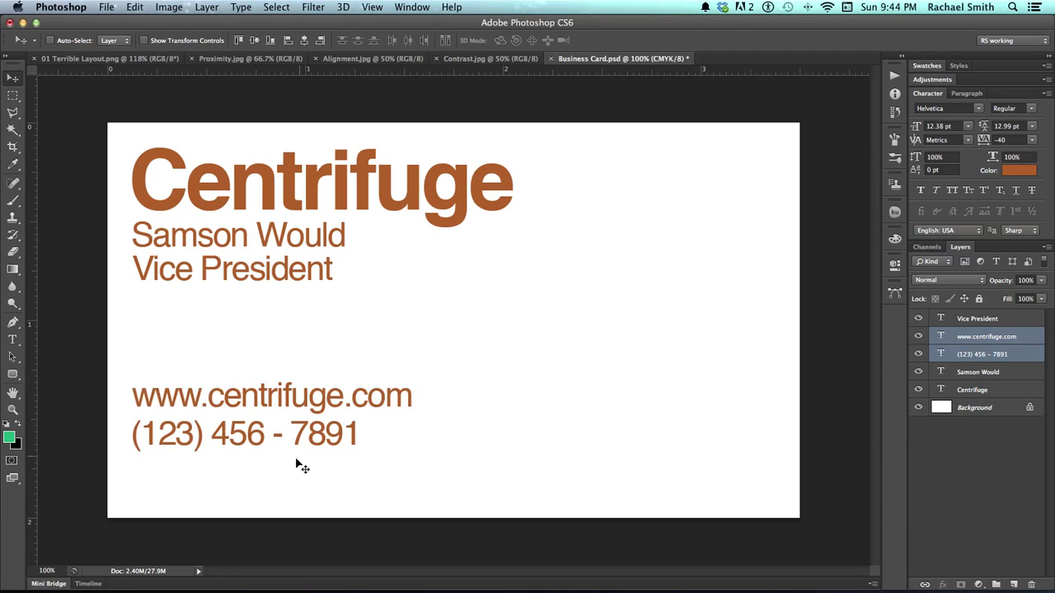
Move the phone number above the web address and drag both lines down to the bottom margin
left_click(294, 459, "super")
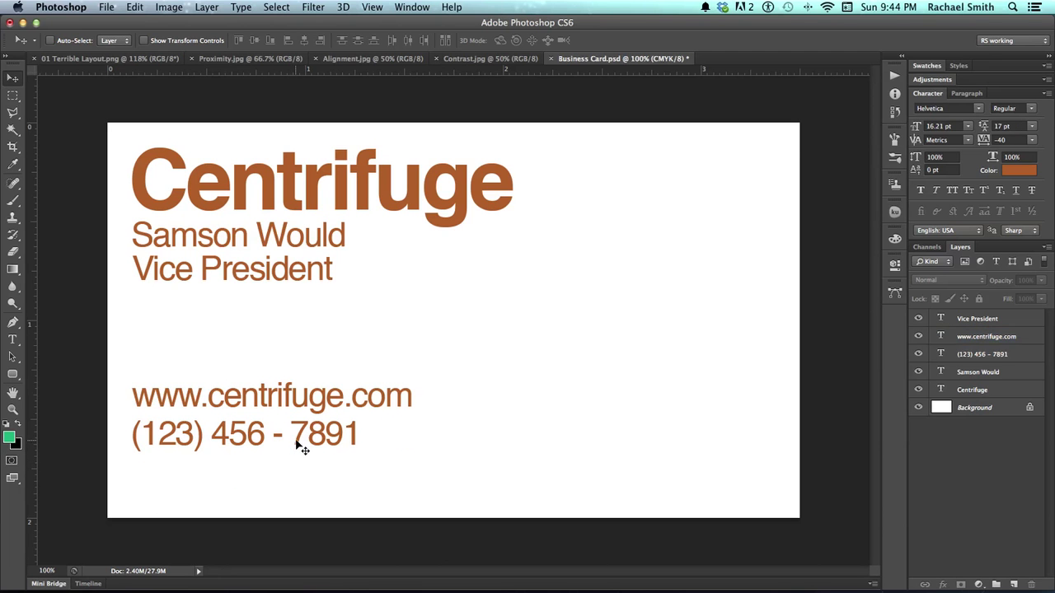
left_click(301, 445, "super")
left_click_drag(302, 445, 294, 374)
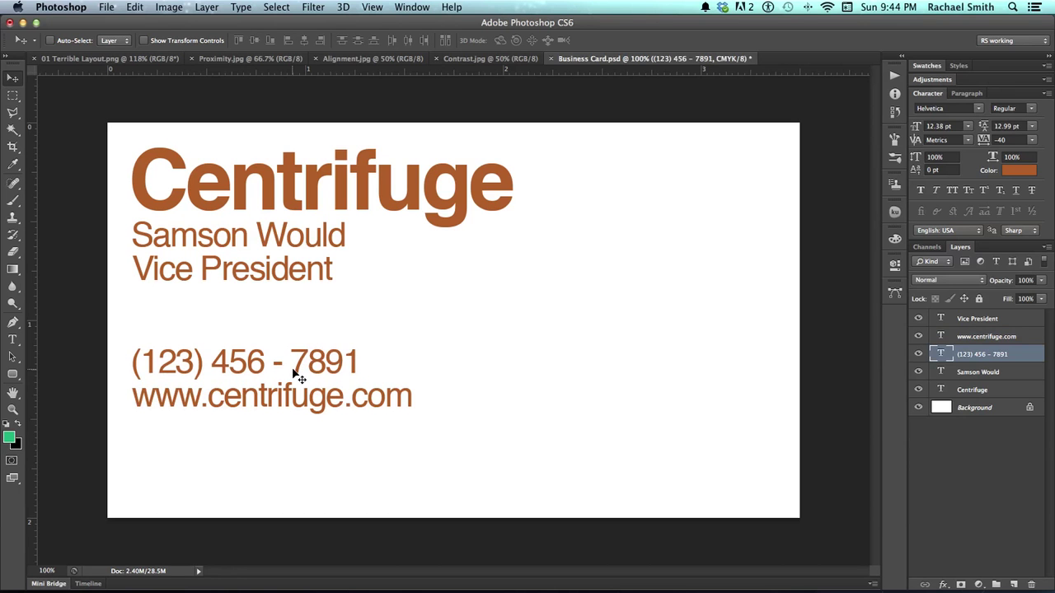
left_click(300, 404, "shift+super")
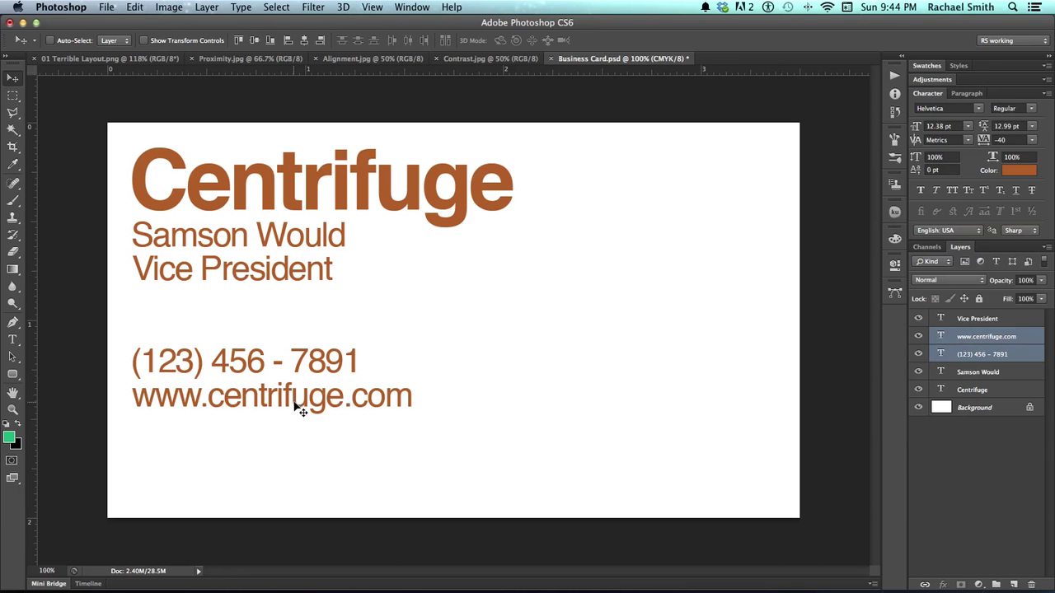
left_click_drag(300, 404, 297, 487)
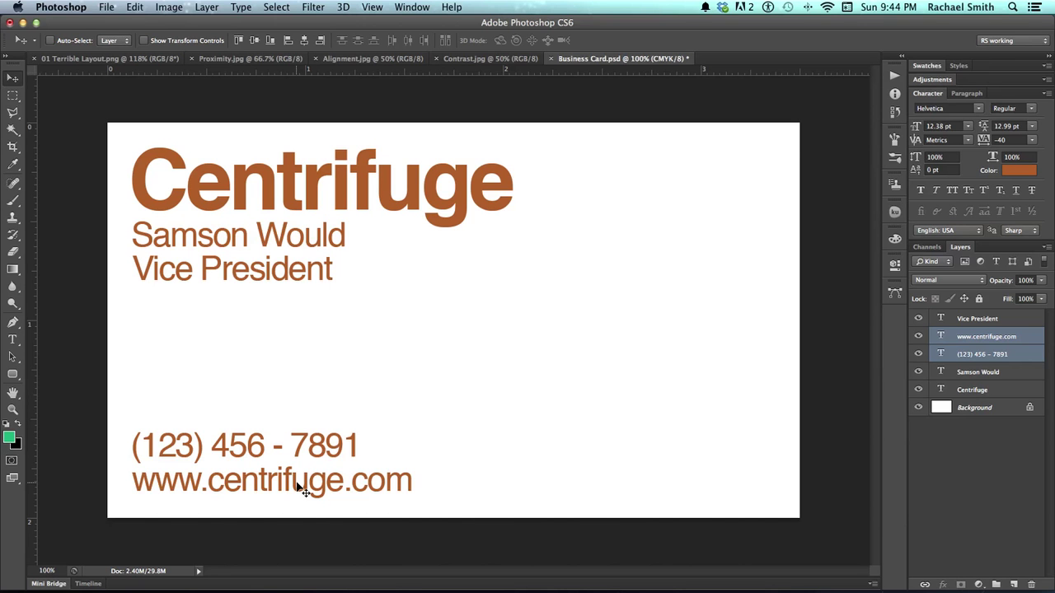
Show the guides again and zoom in on the contact lines
key("super+semicolon")
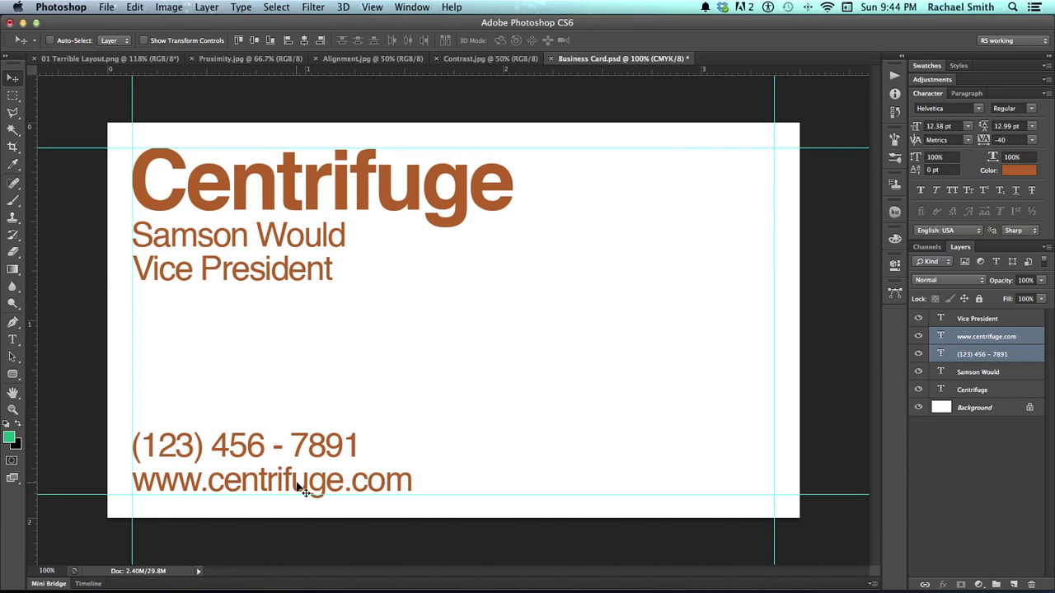
key("z")
left_click(287, 486)
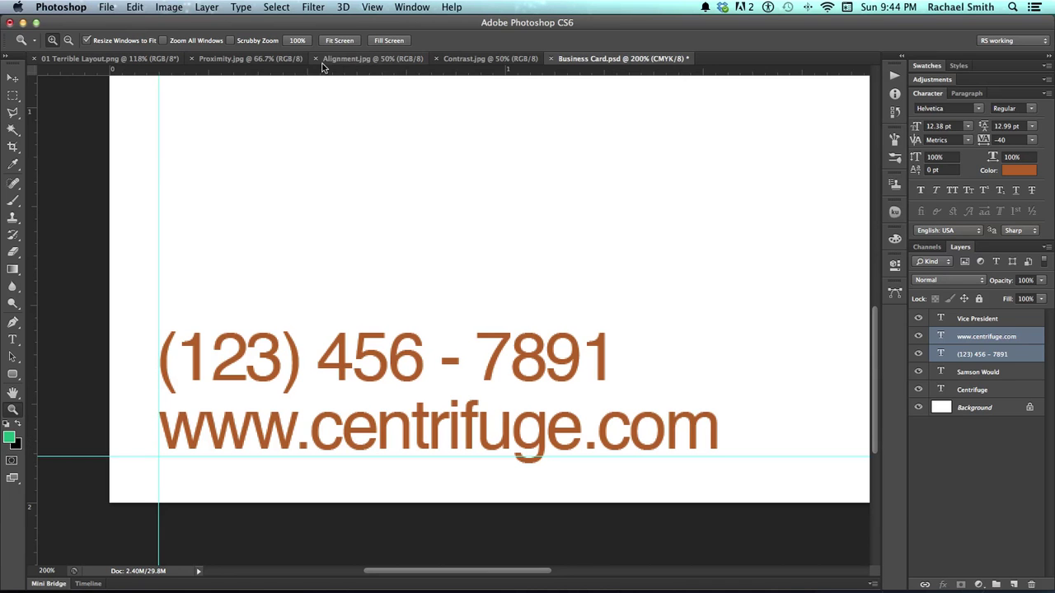
Place a new horizontal guide at the contact lines' baseline near the bottom margin
left_click_drag(322, 71, 332, 412)
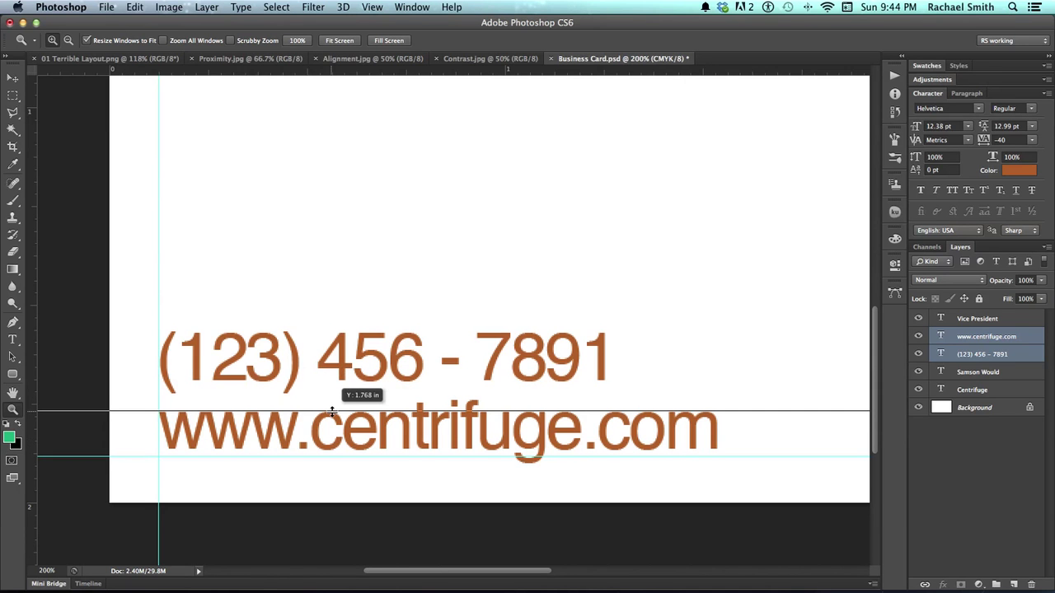
left_click_drag(332, 412, 332, 413)
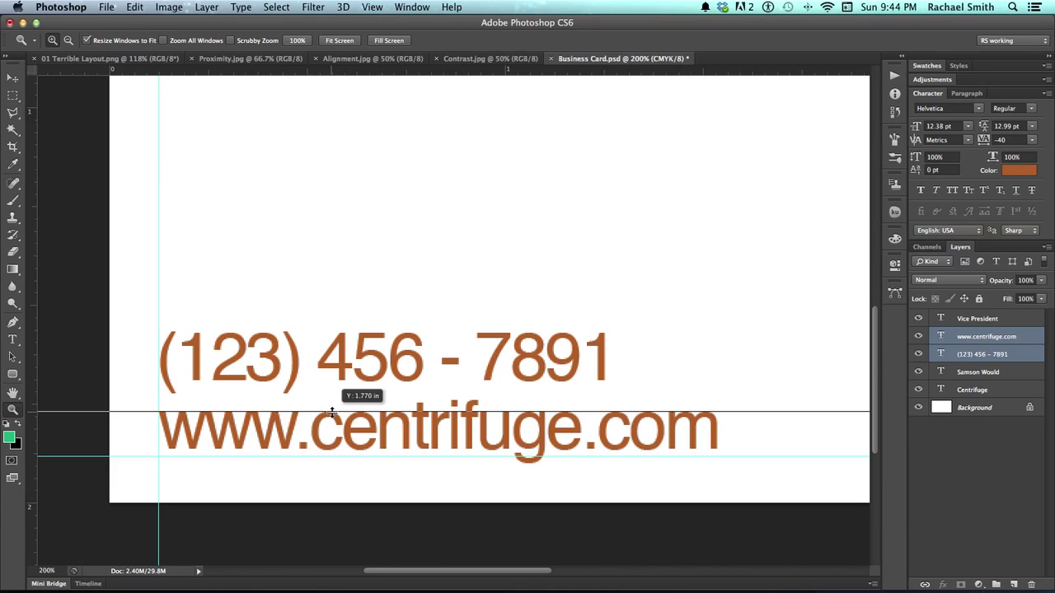
left_click_drag(332, 413, 333, 451)
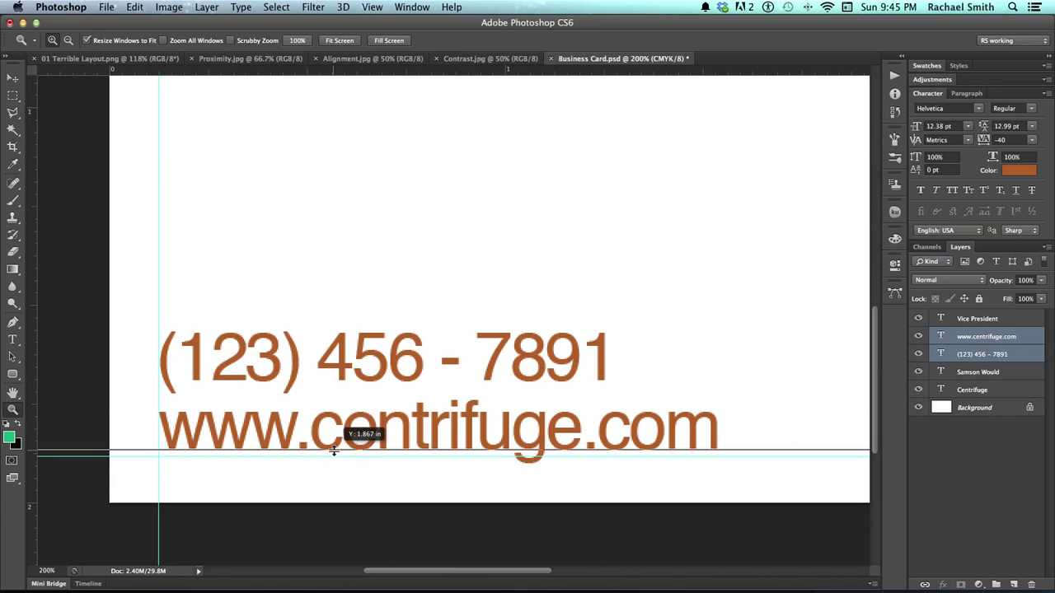
left_click_drag(334, 451, 336, 414)
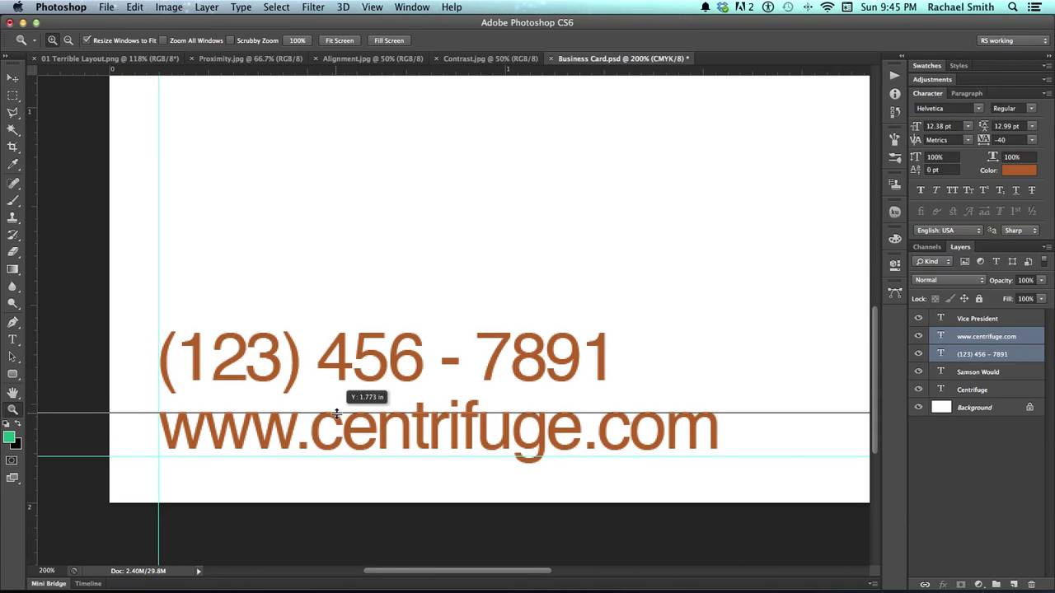
left_click_drag(336, 414, 335, 451)
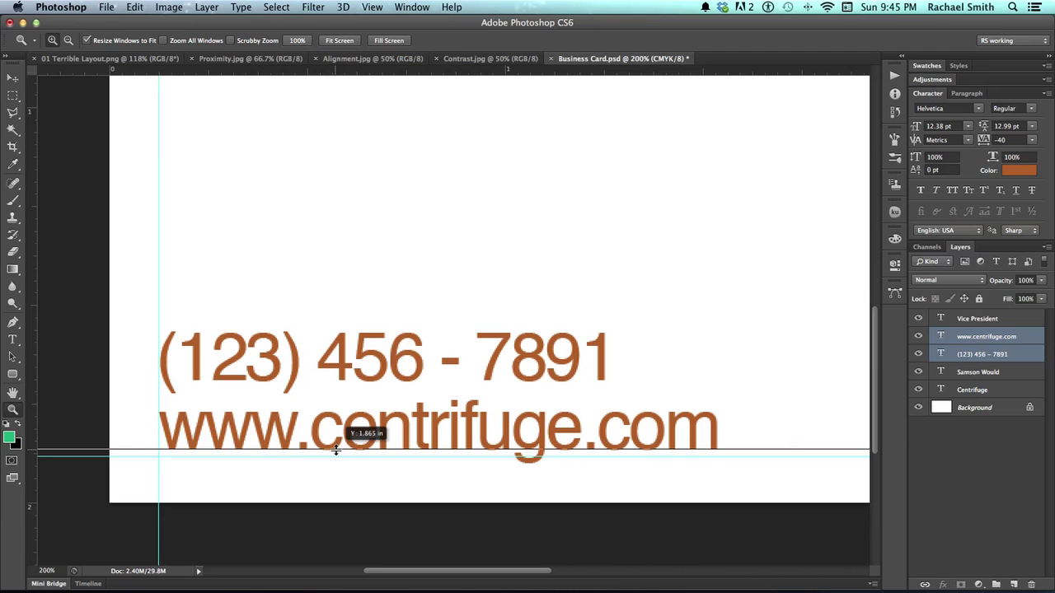
left_click_drag(336, 450, 335, 452)
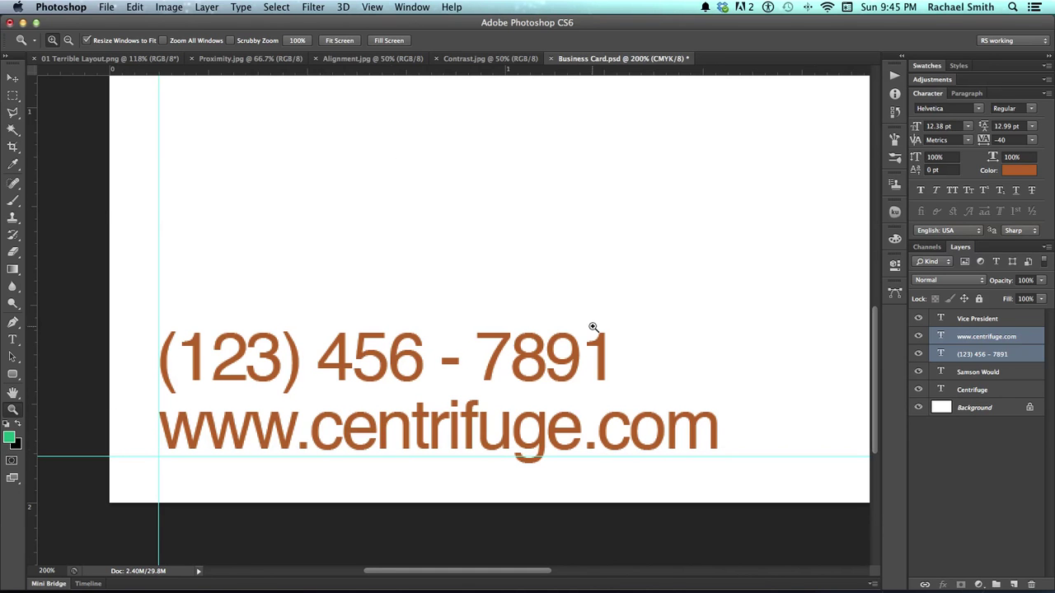
Nudge the contact lines down onto the guide and scroll up to the Centrifuge, name and title lines
key("v")
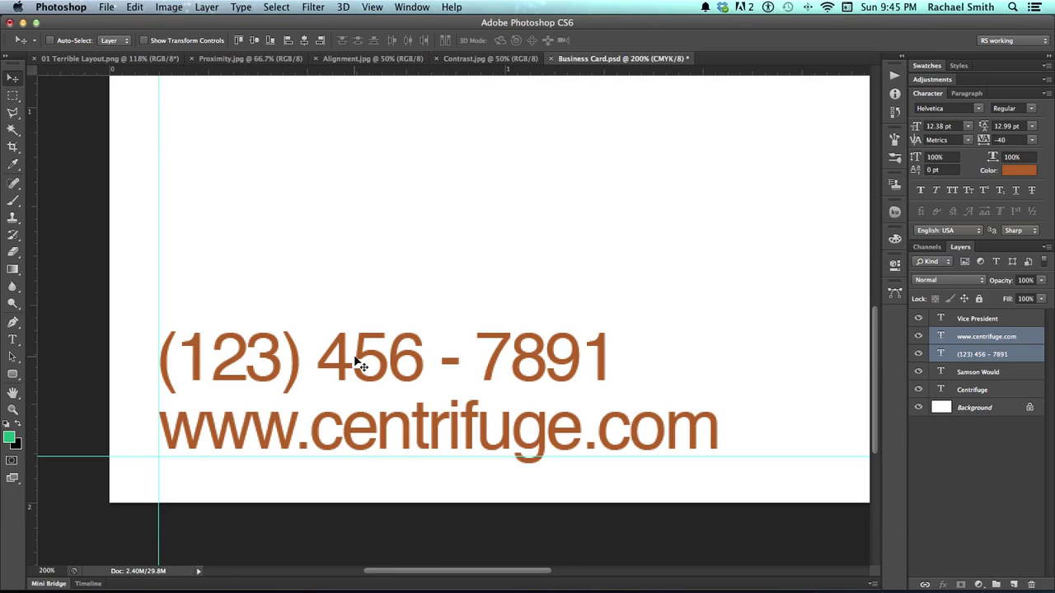
key("Down")
key("Down")
key("Down")
key("Down")
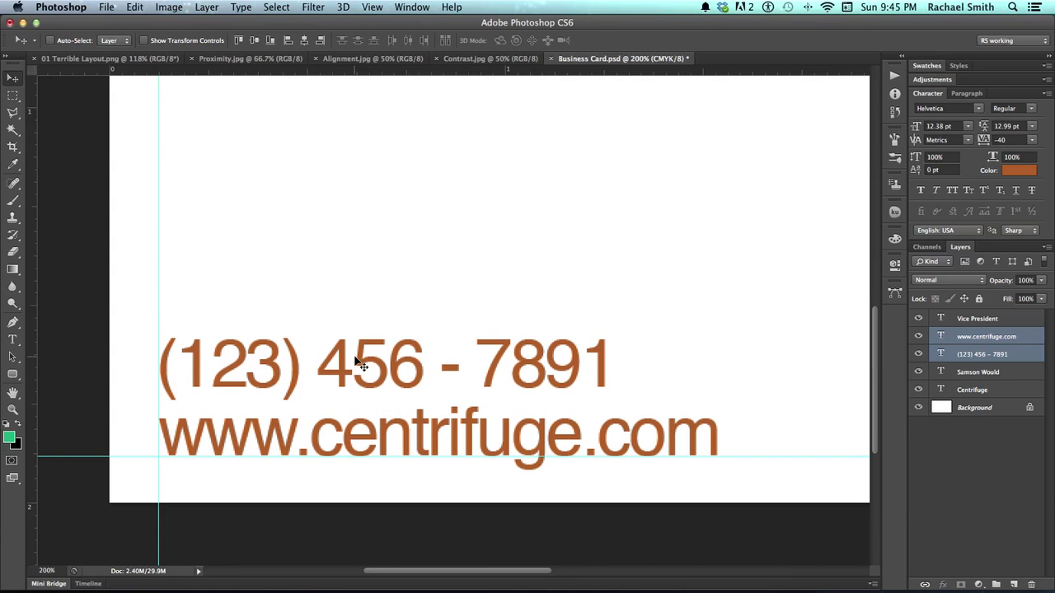
scroll(359, 365, "up", 10)
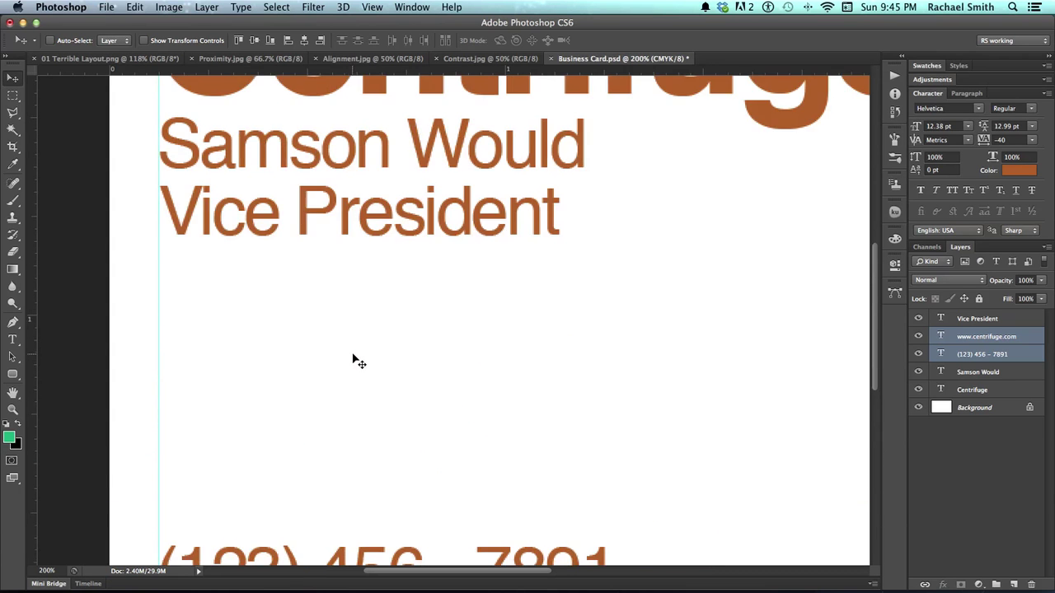
scroll(351, 364, "up", 3)
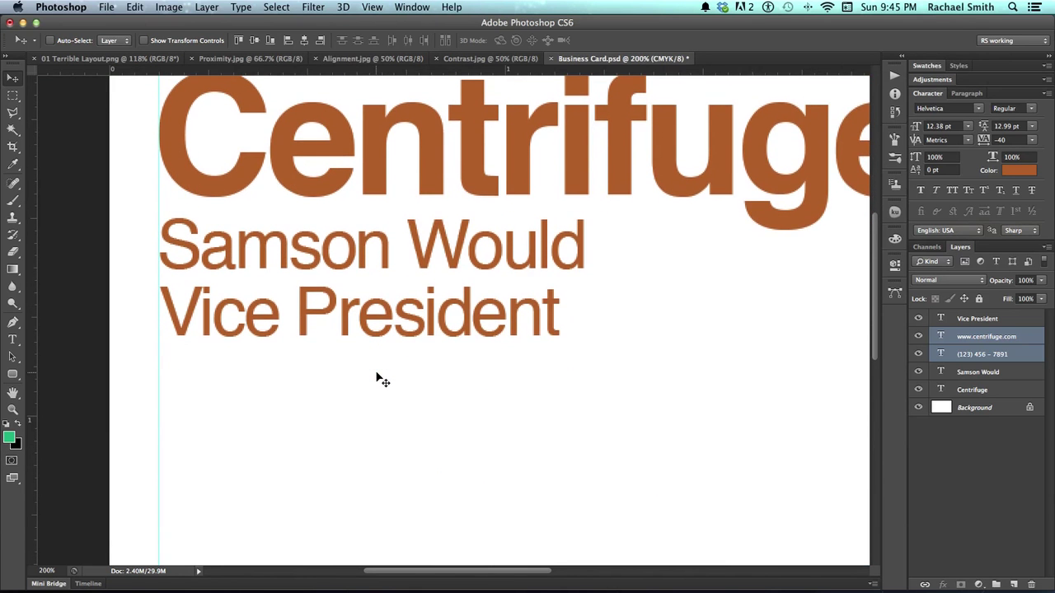
View the whole card at 100%, then enter and commit the Samson Would text unchanged
key("super+minus")
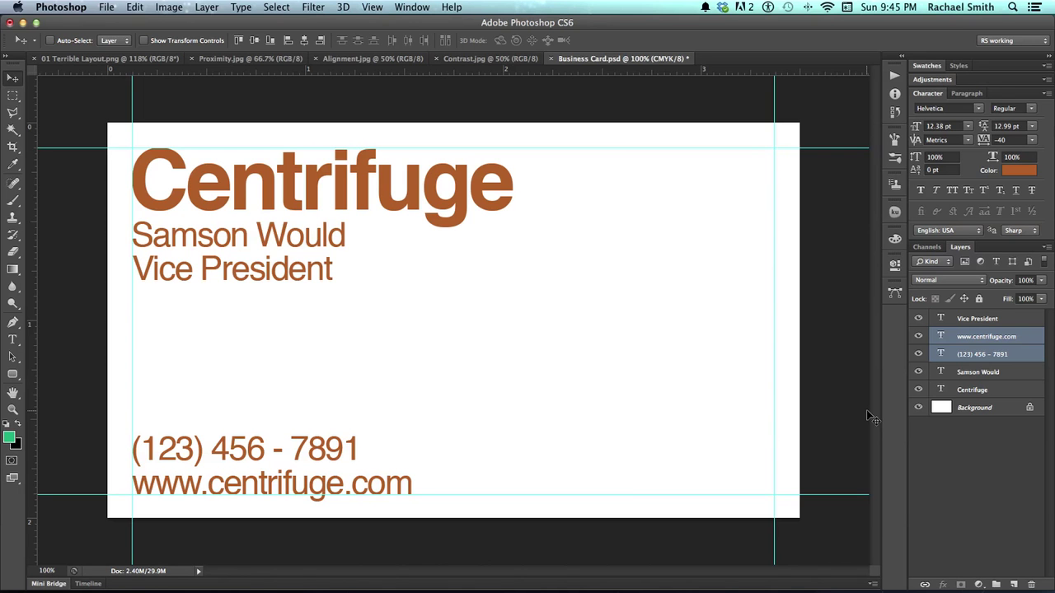
key("t")
left_click(232, 241)
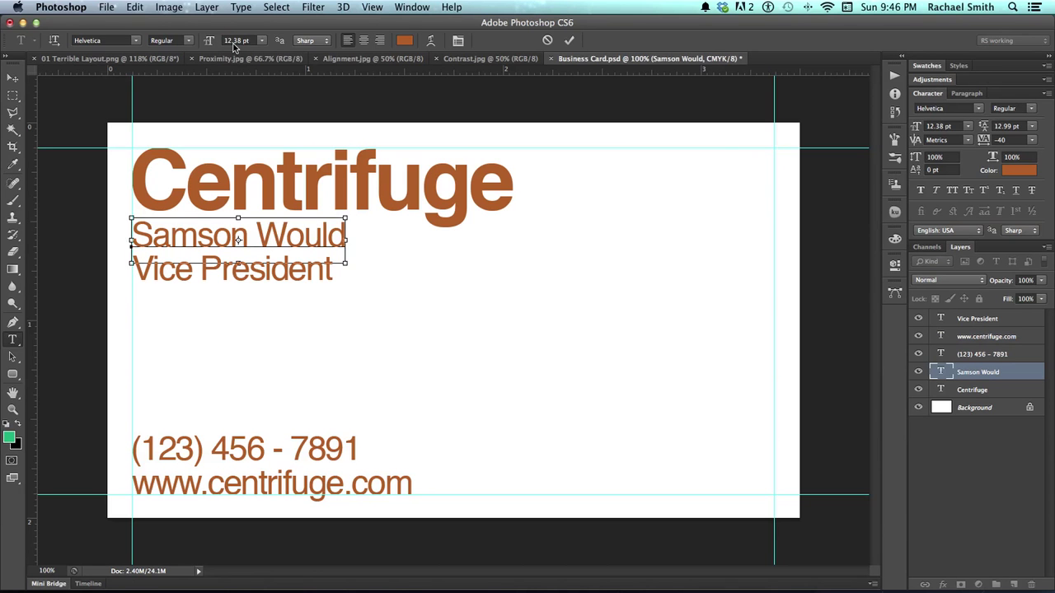
key("super+Return")
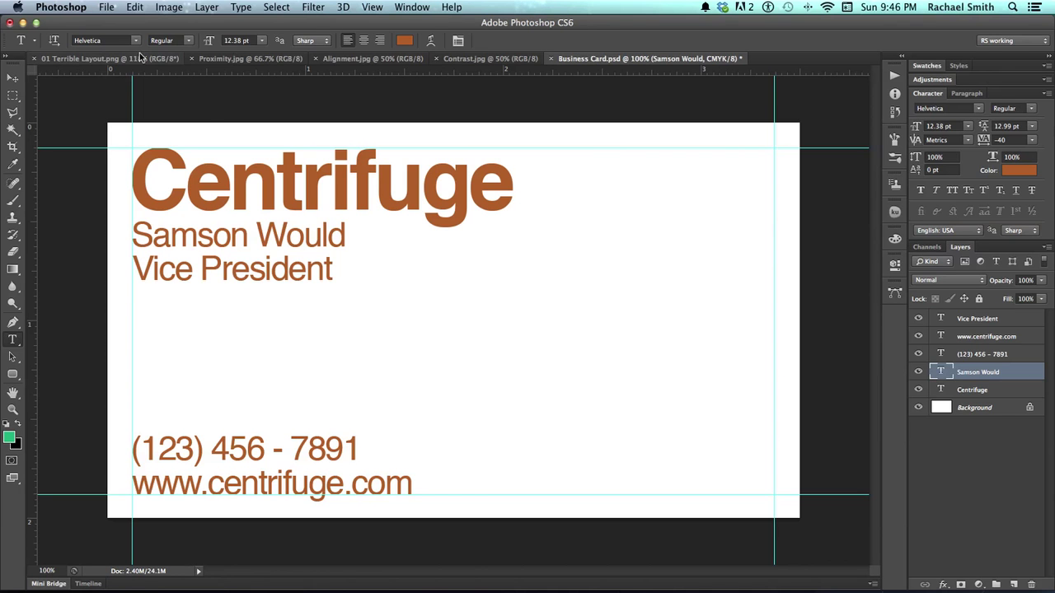
View the card at Print Size, then zoom in twice to 66.7%
left_click(12, 409)
right_click(386, 376)
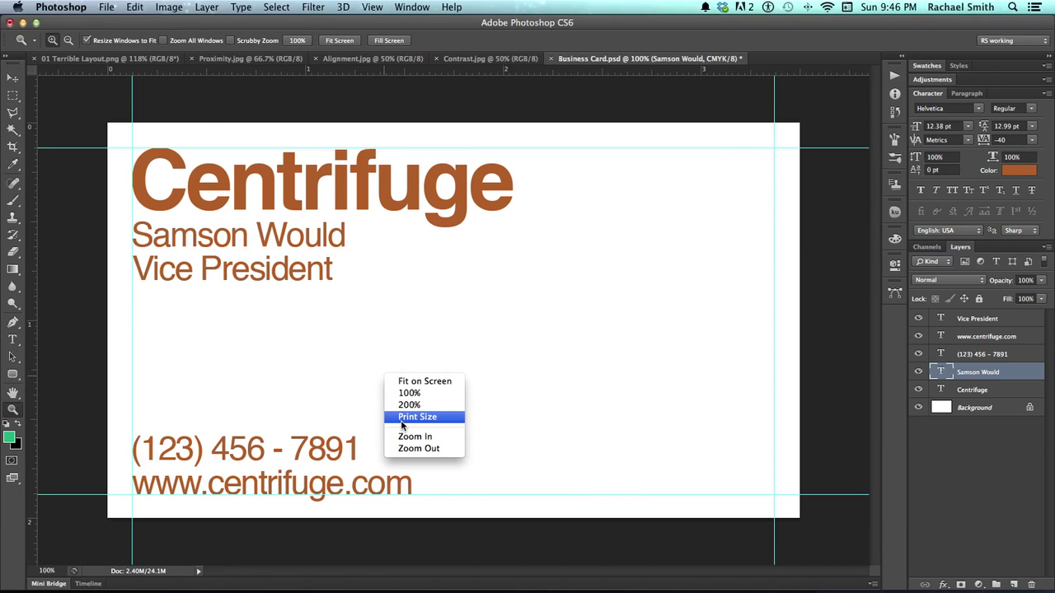
left_click(402, 420)
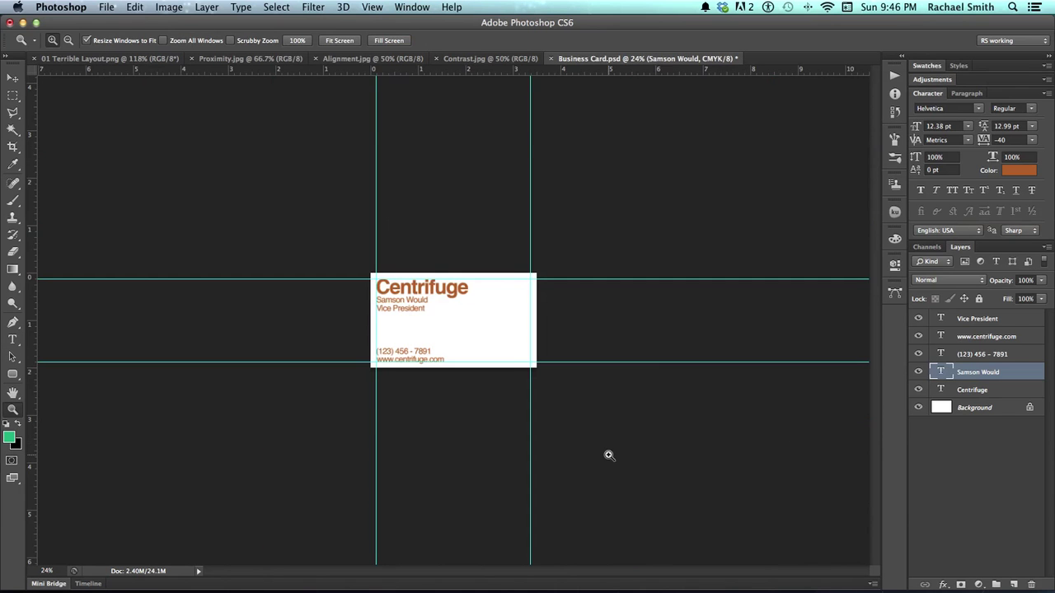
left_click(424, 324)
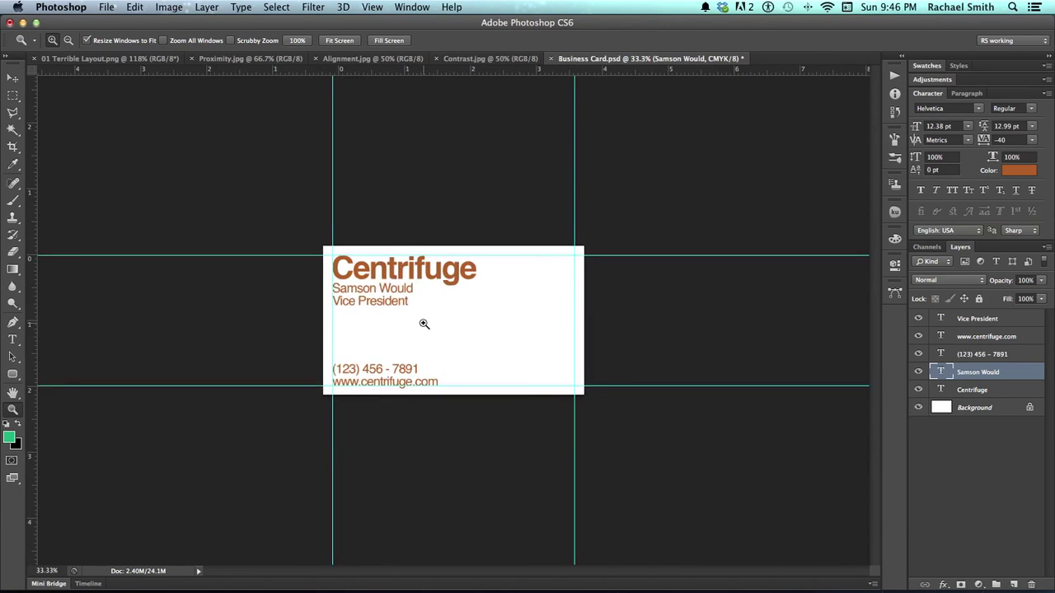
left_click(424, 324)
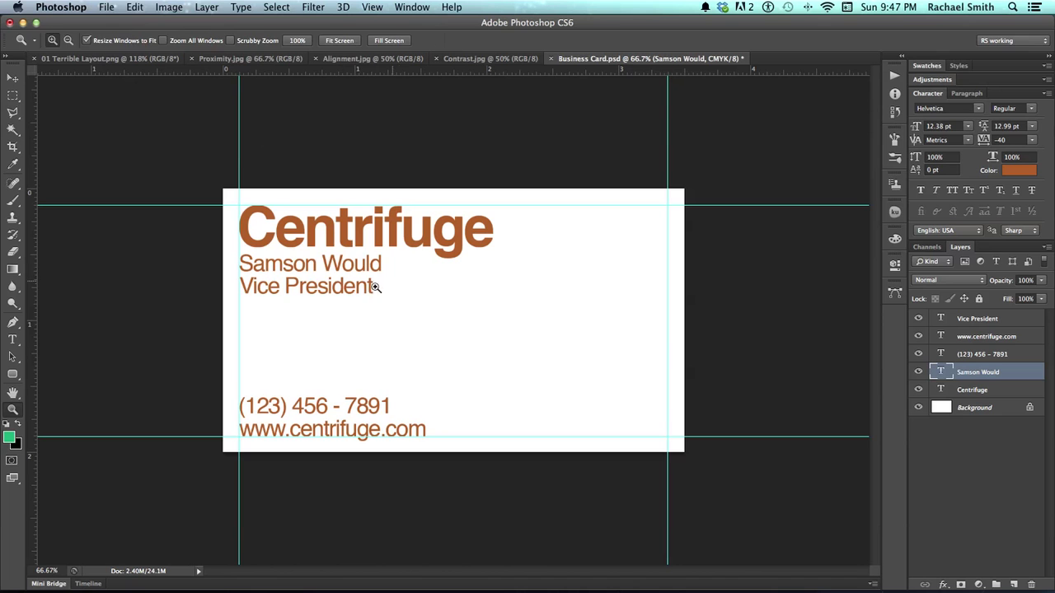
key("t")
left_click(345, 272)
key("Escape")
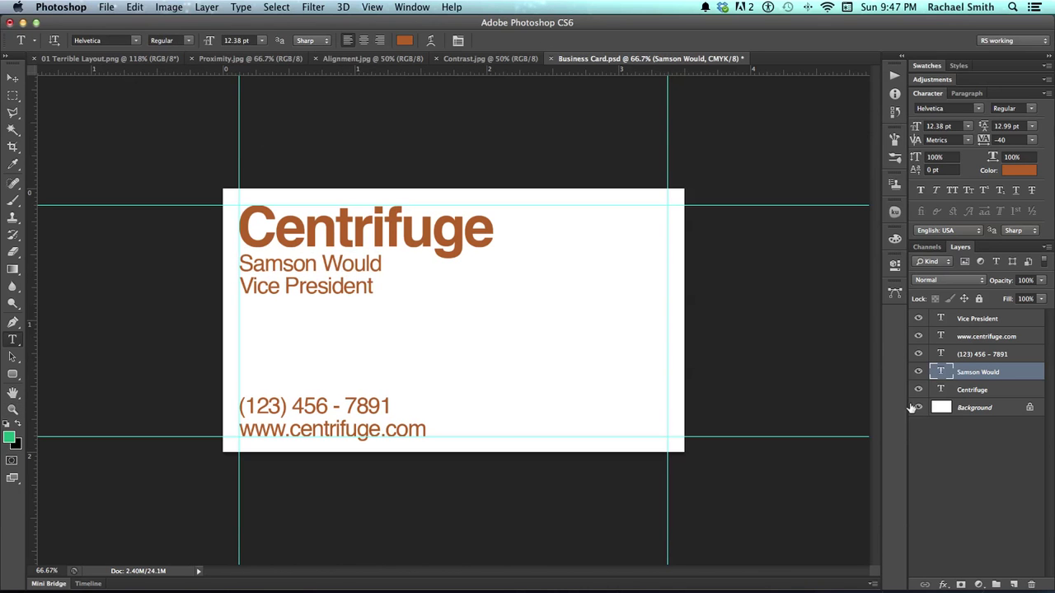
left_click(999, 354)
left_click(996, 373, "shift")
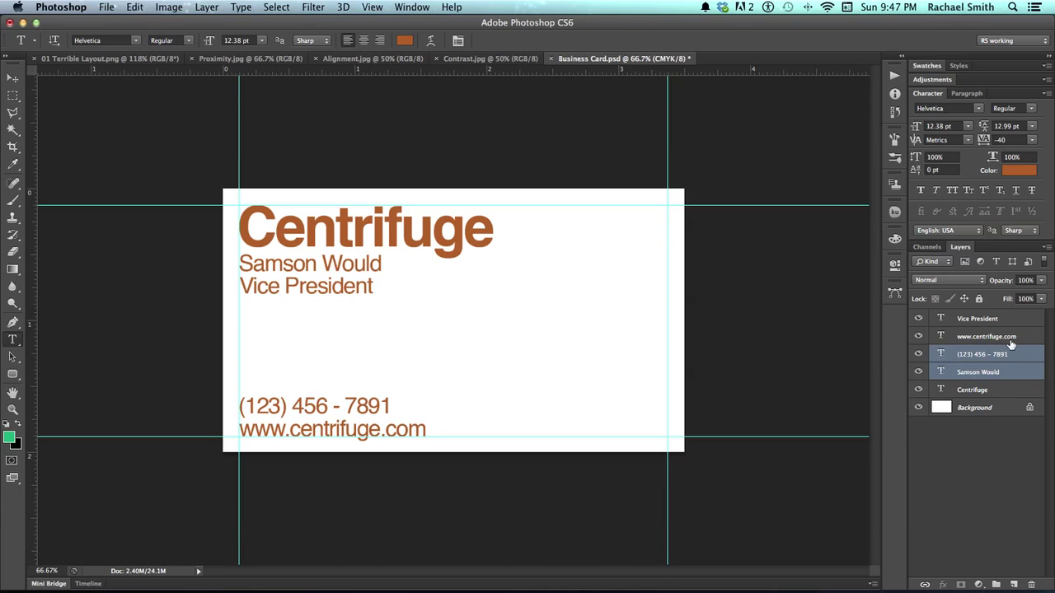
left_click(1014, 338)
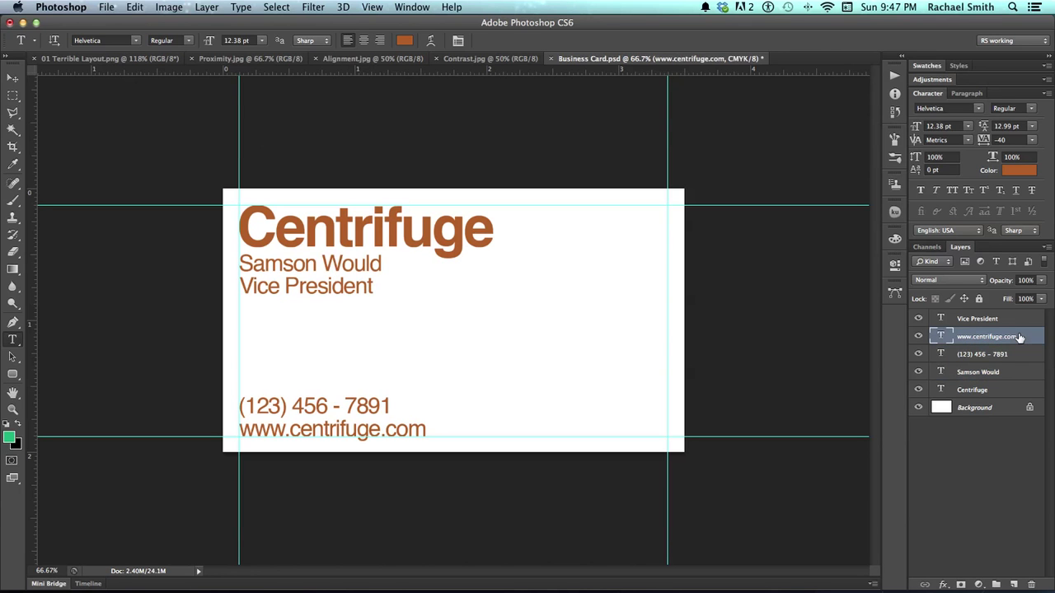
left_click(1019, 355, "shift")
left_click(1022, 371, "shift")
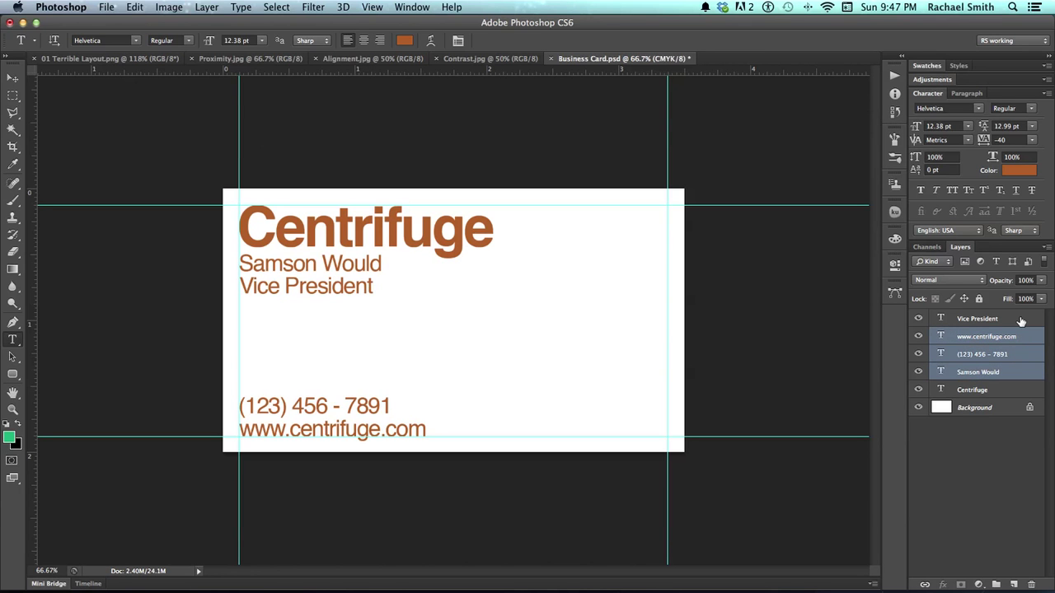
left_click(1020, 321, "shift")
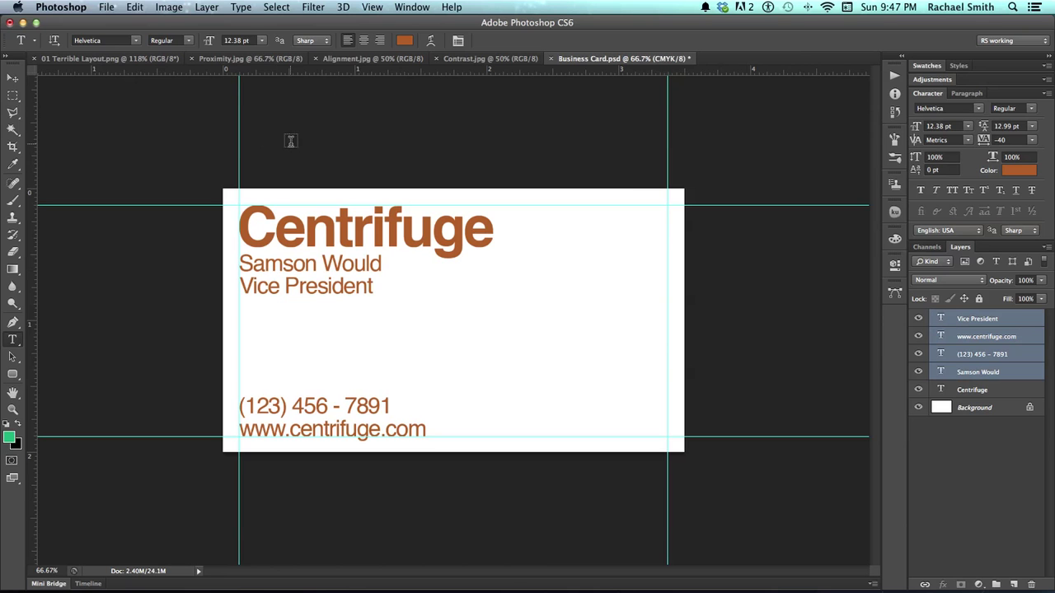
Set the selected detail lines to 9 pt after briefly trying 8 pt
left_click(252, 40)
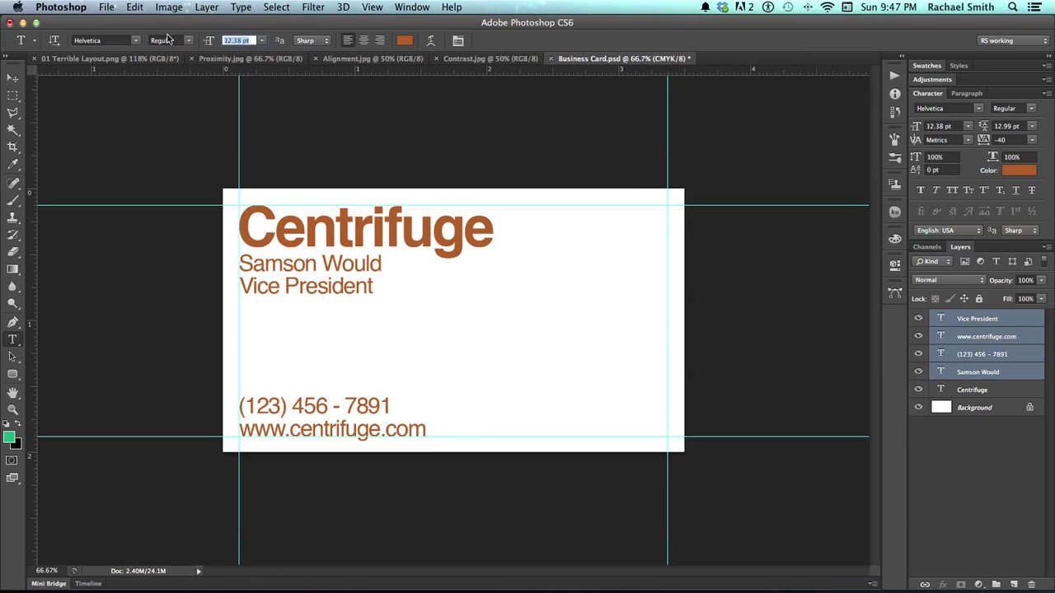
type("10")
type("8")
key("Return")
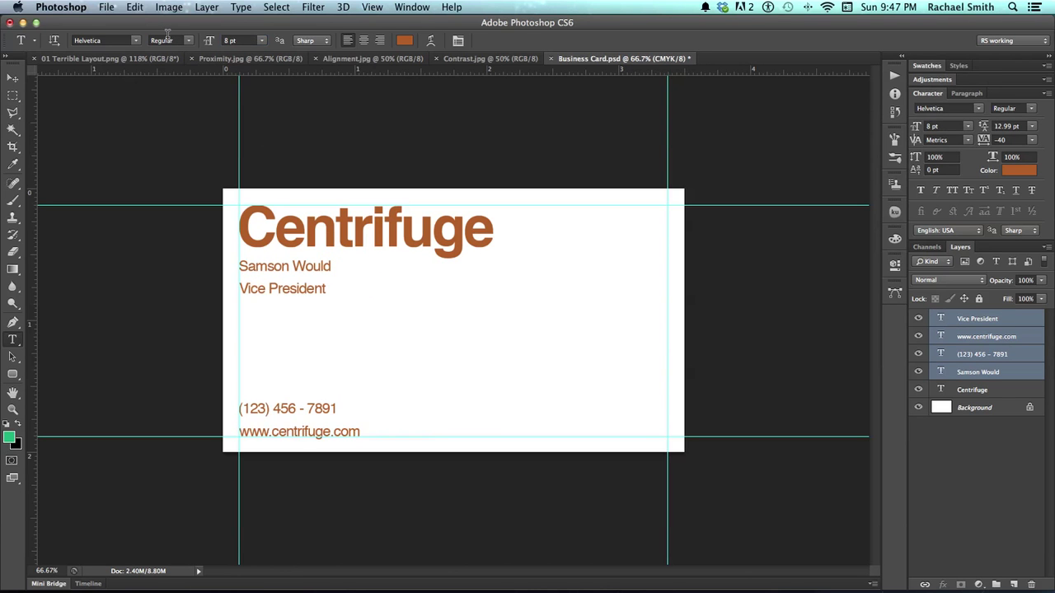
left_click(228, 39)
type("9")
key("Return")
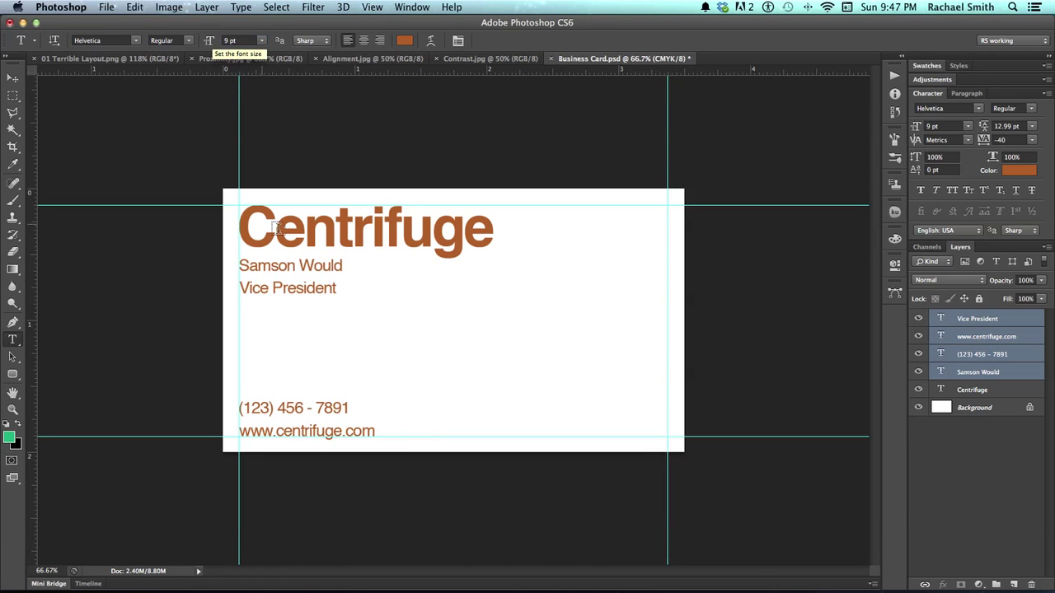
left_click(290, 267)
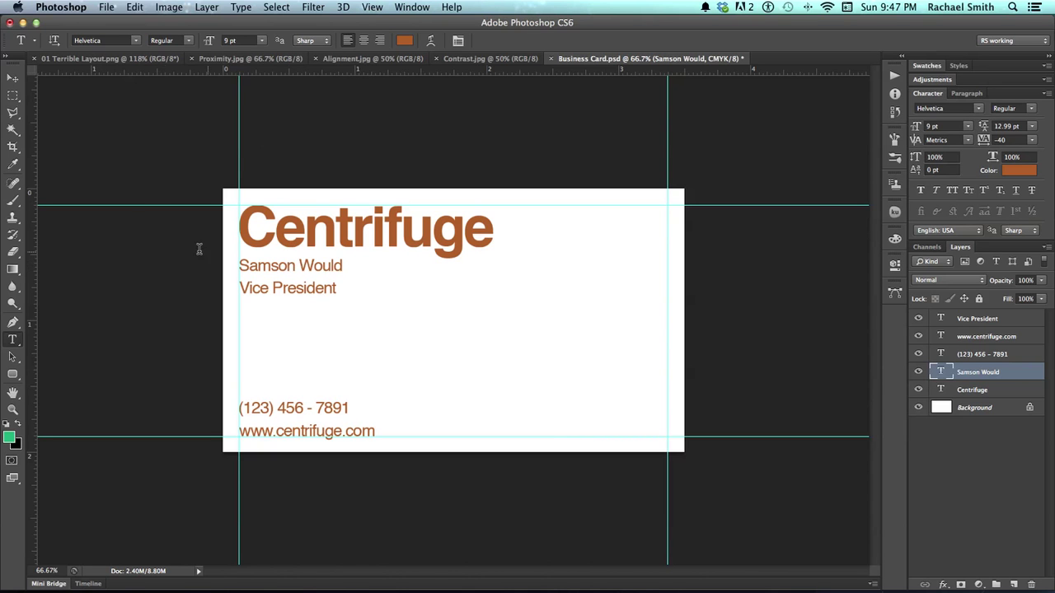
Nudge Vice President up closer under Samson Would with the Move tool
left_click(7, 77)
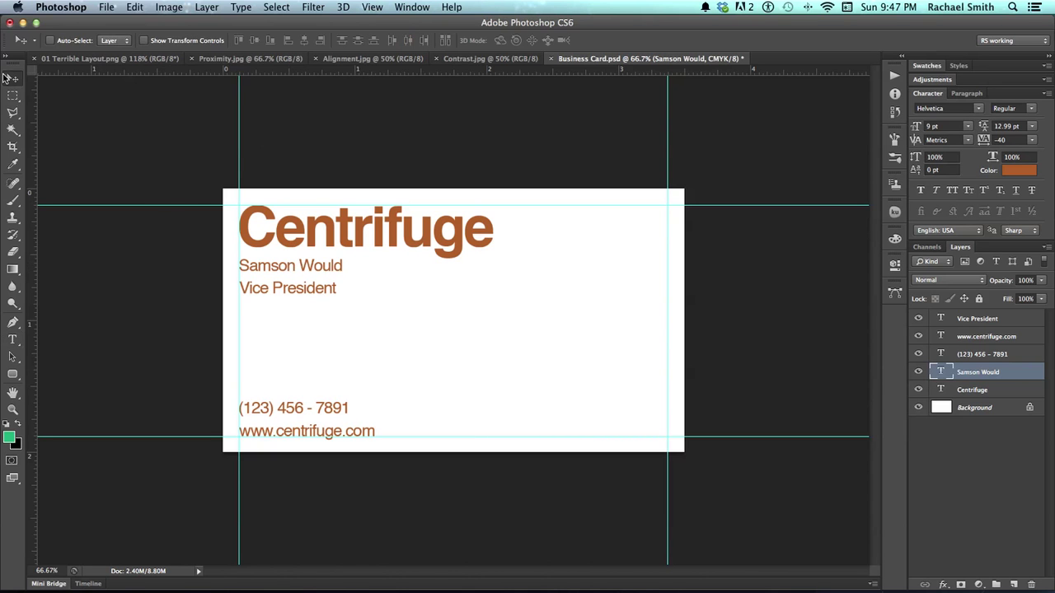
left_click(264, 308, "super")
left_click(287, 292, "super")
left_click_drag(301, 294, 302, 293)
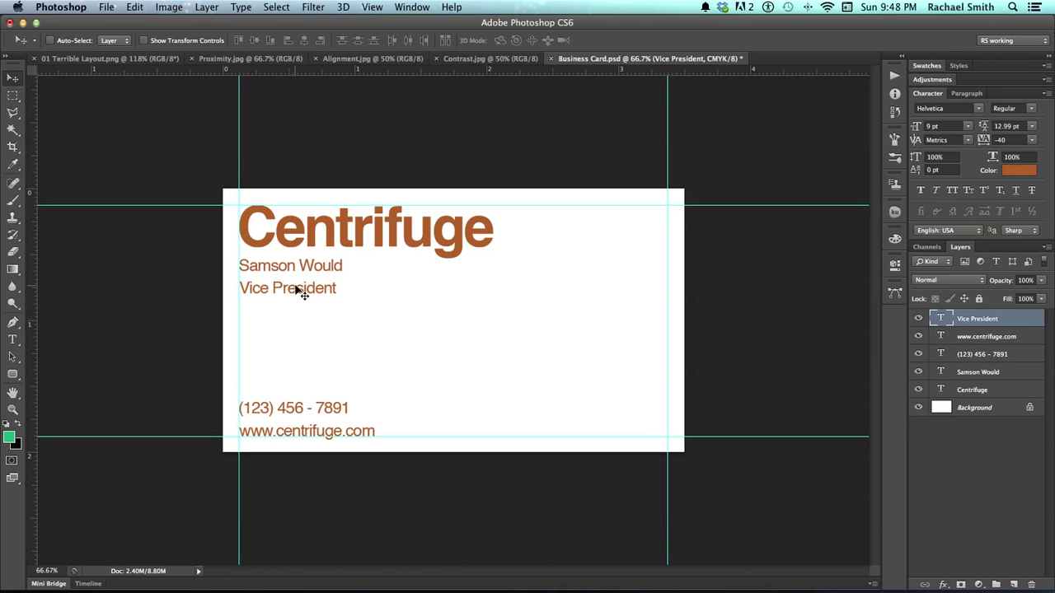
key("Up")
key("Up")
key("Up")
key("Up")
key("Up")
key("Up")
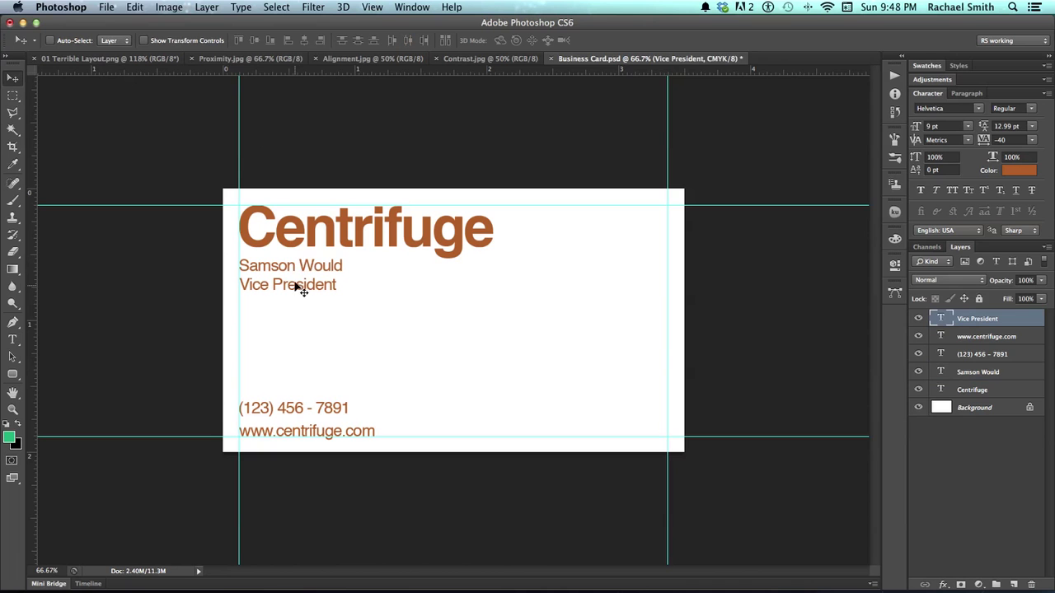
left_click(294, 270, "shift+super")
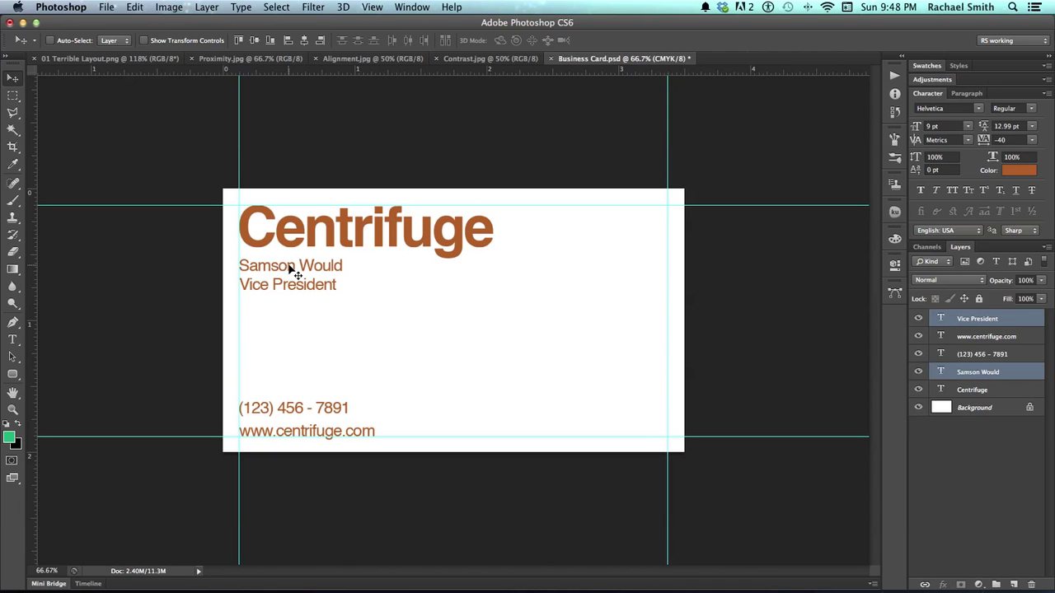
key("Up")
key("Up")
key("Up")
key("Up")
key("Up")
key("Up")
key("Up")
key("Down")
Nudge the phone number line down closer to the web address
left_click(334, 410, "super")
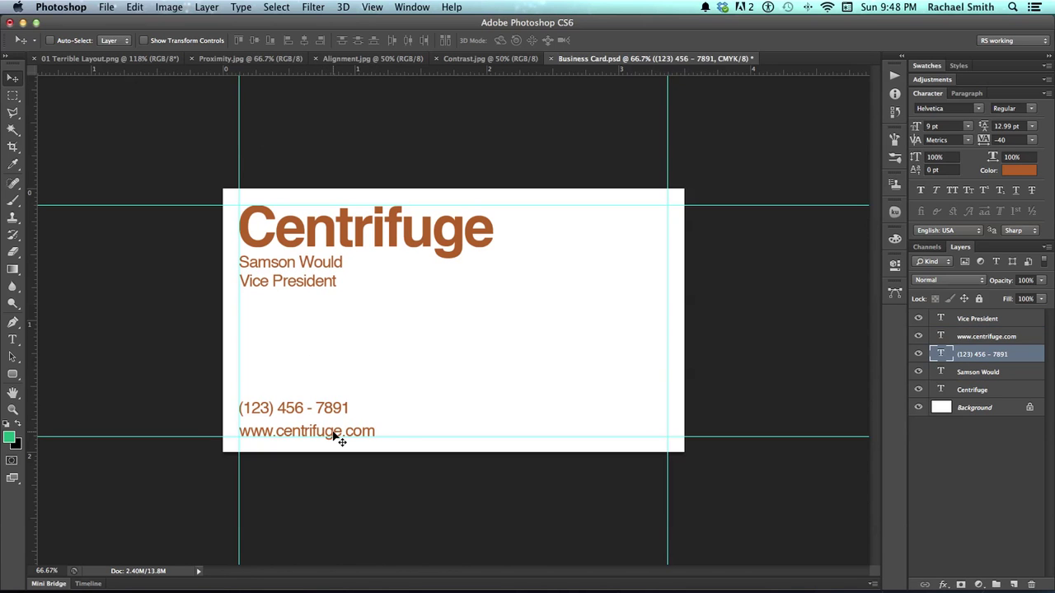
left_click(334, 436, "shift+super")
key("Up")
key("Down")
left_click(337, 407, "super")
key("Down")
key("Down")
key("Down")
key("Down")
key("Down")
key("Down")
key("Down")
key("Down")
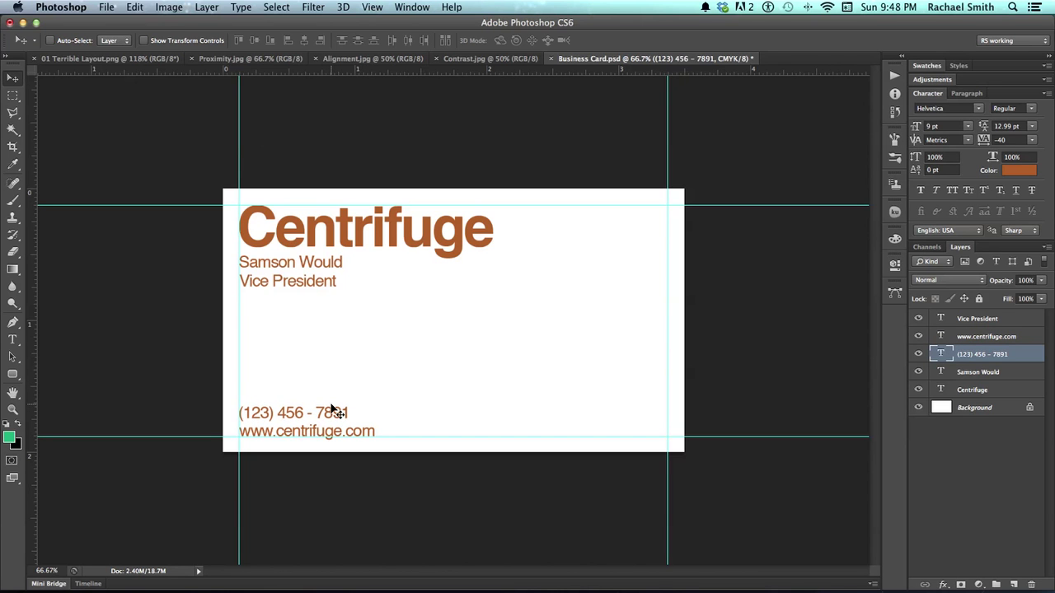
Deselect all layers and hide the cyan guides with Cmd+;
left_click(387, 338, "super")
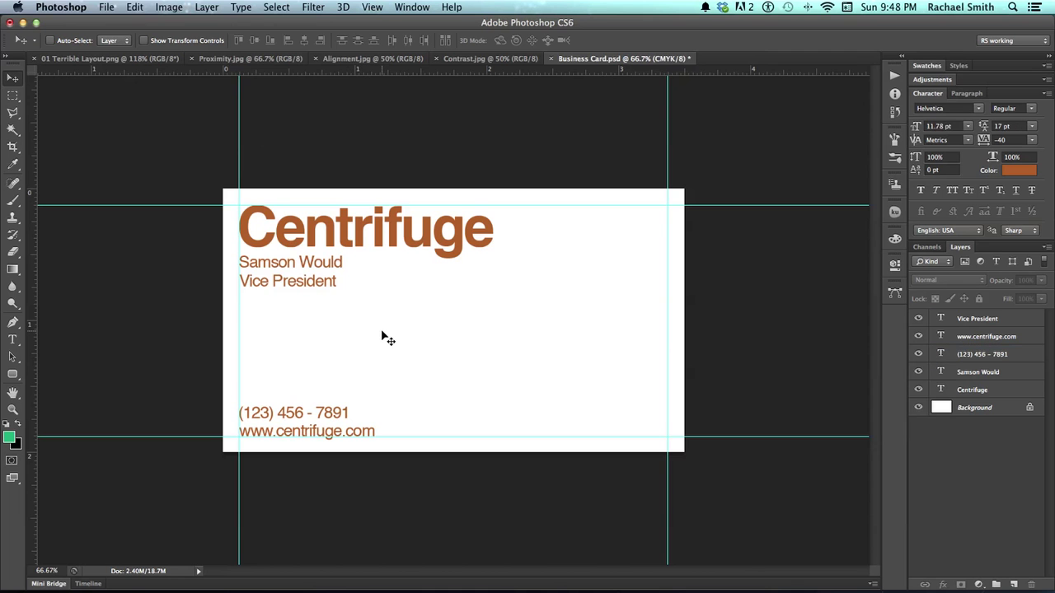
key("super+semicolon")
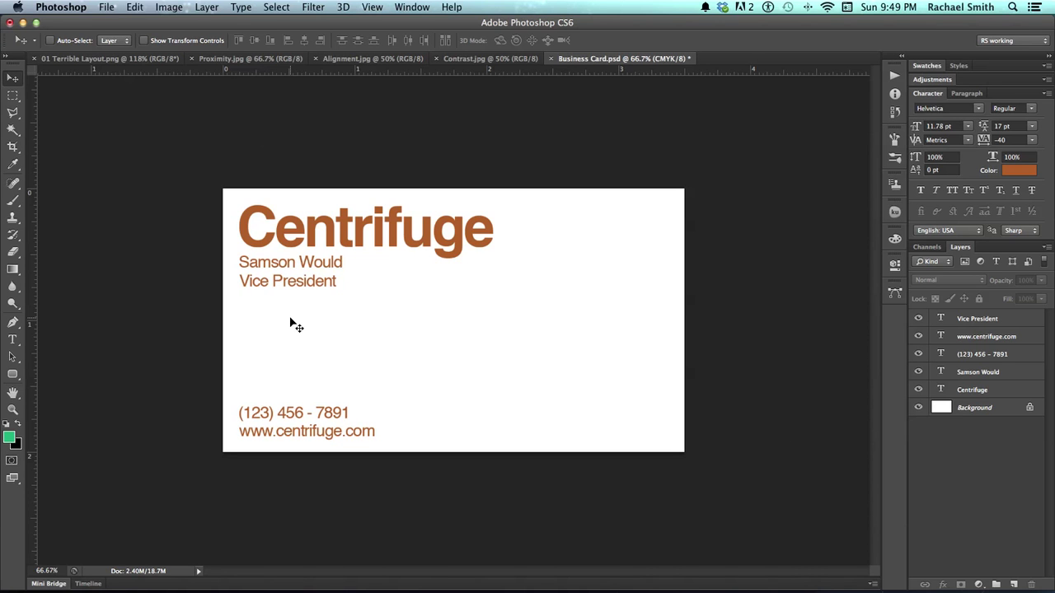
left_click(293, 264, "super")
left_click(297, 283, "shift+super")
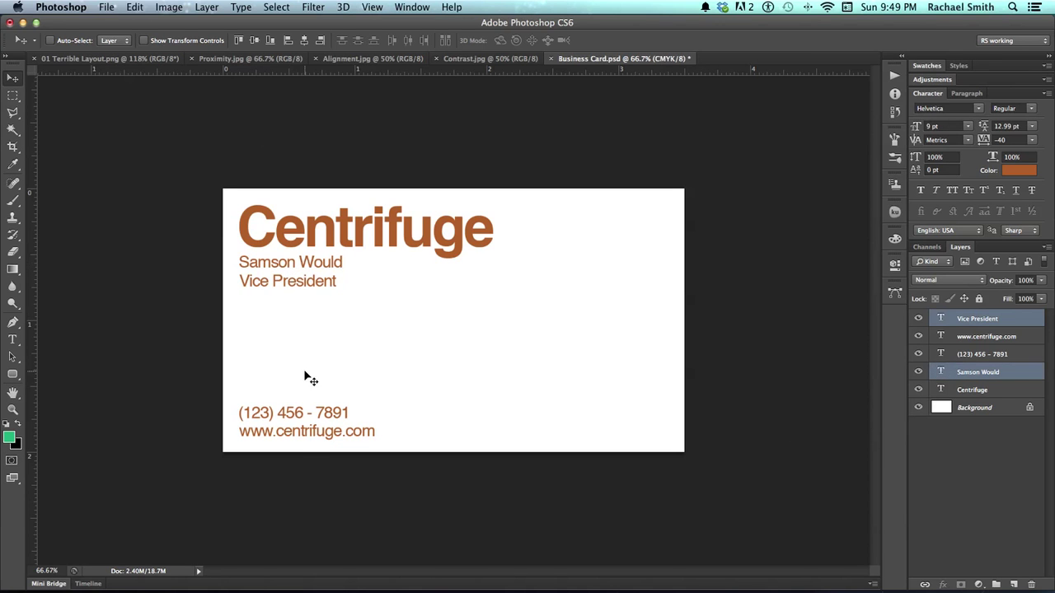
left_click(294, 416, "shift+super")
left_click(300, 436, "shift+super")
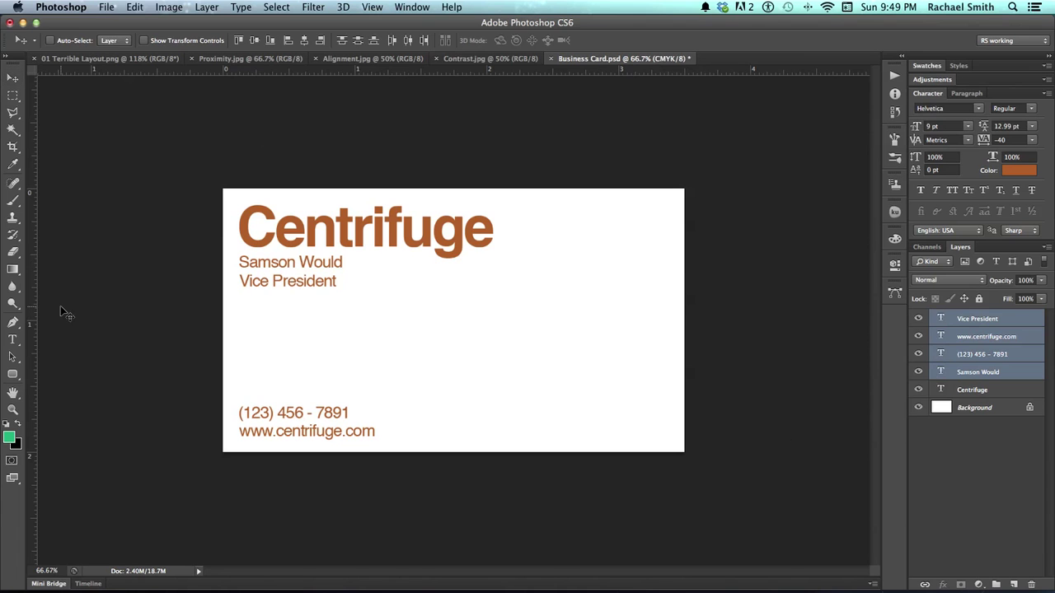
key("t")
left_click(404, 39)
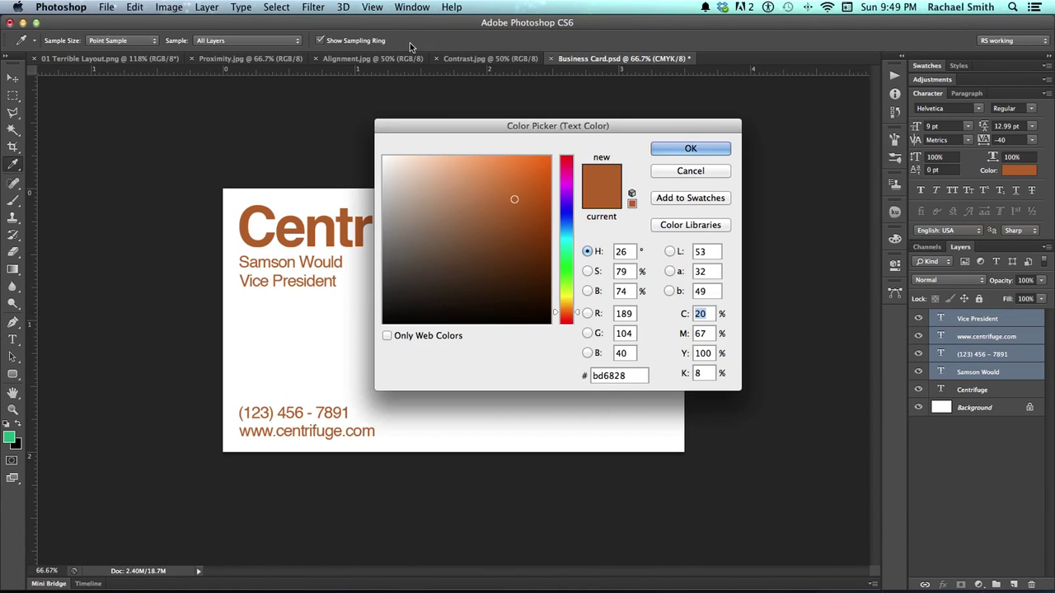
left_click_drag(448, 210, 379, 326)
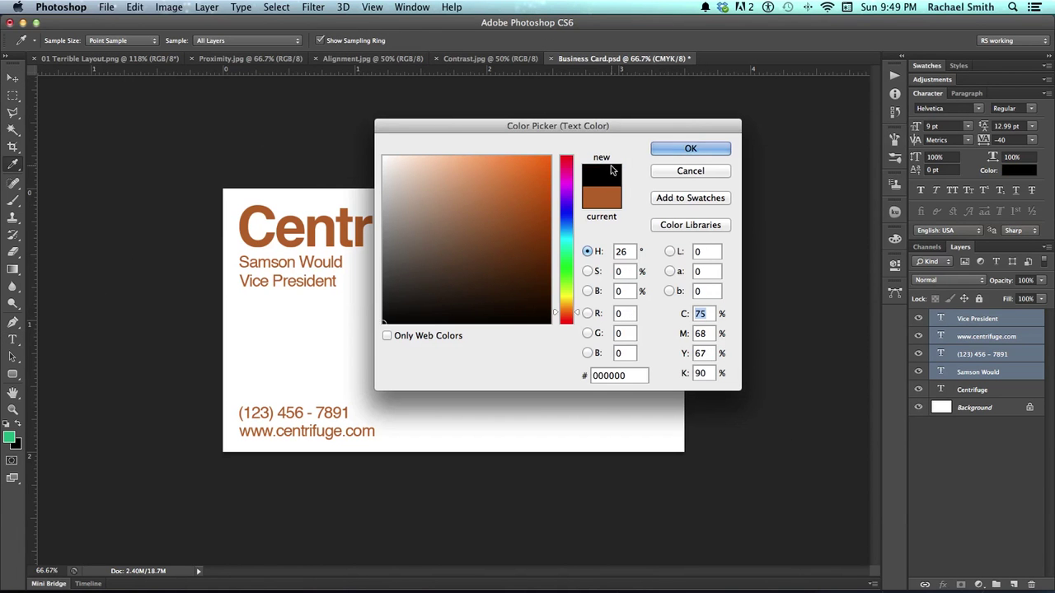
left_click(697, 147)
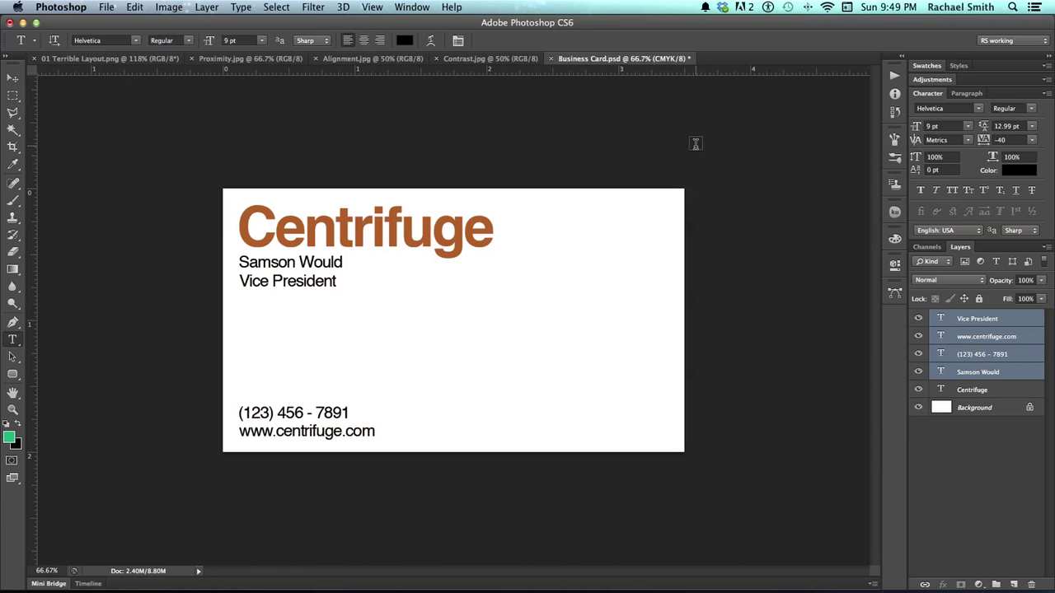
left_click(13, 76)
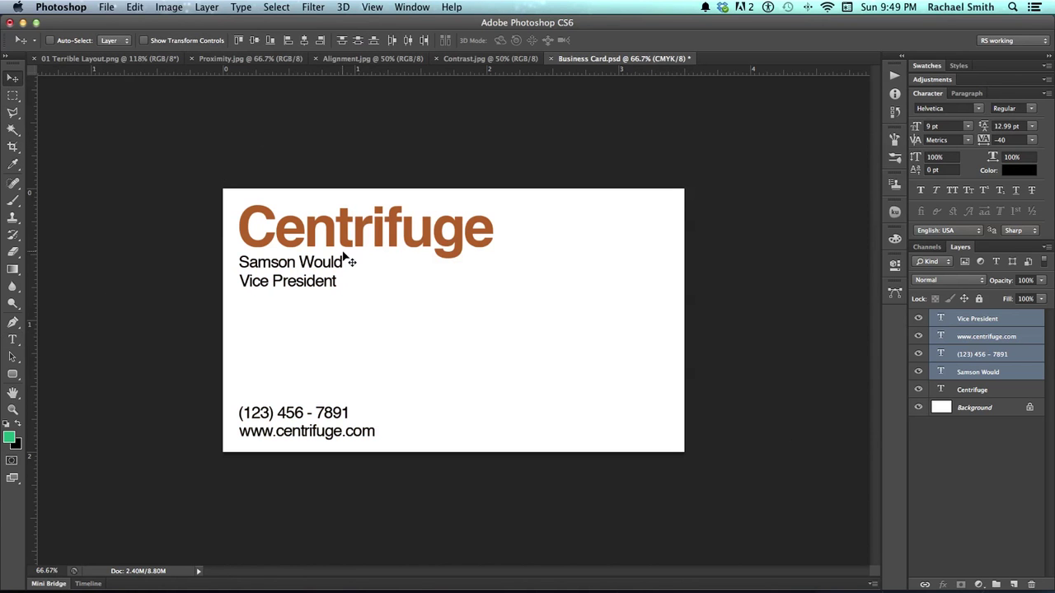
left_click(994, 391)
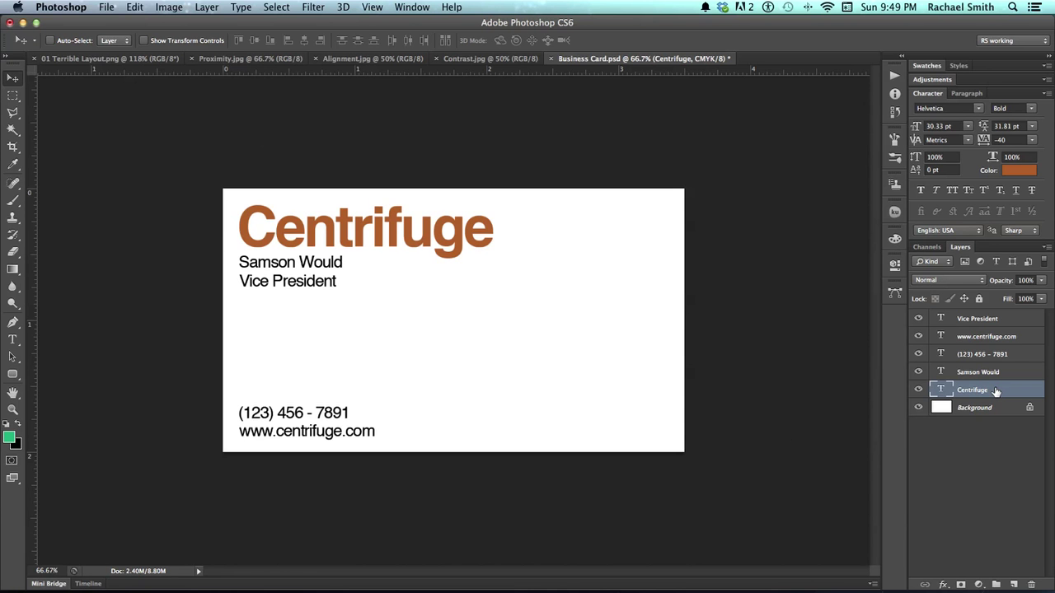
Open Card 9.psd from the Buisiness Card folder
key("super+o")
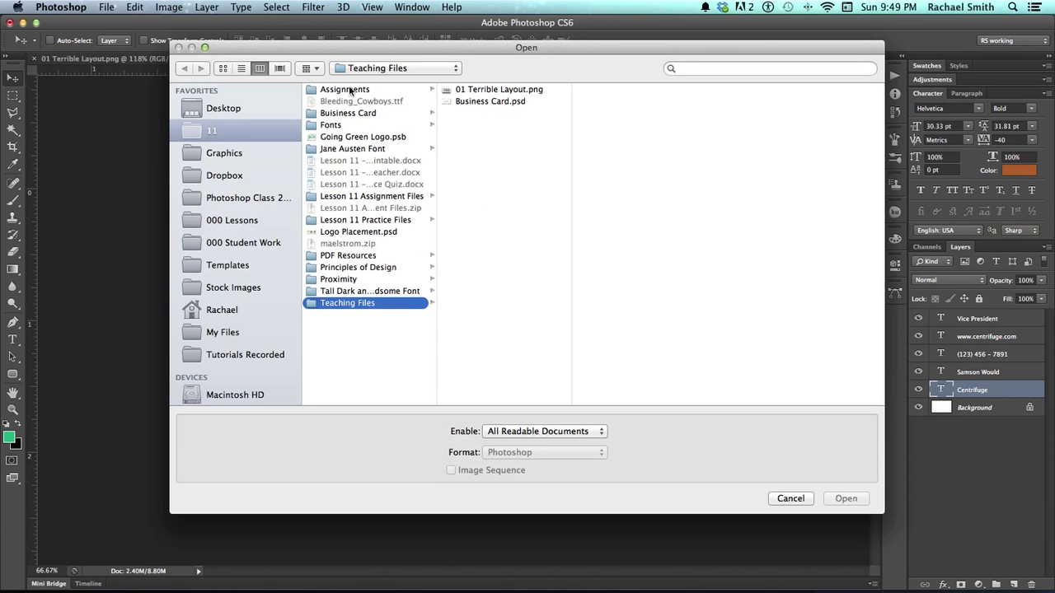
left_click(351, 114)
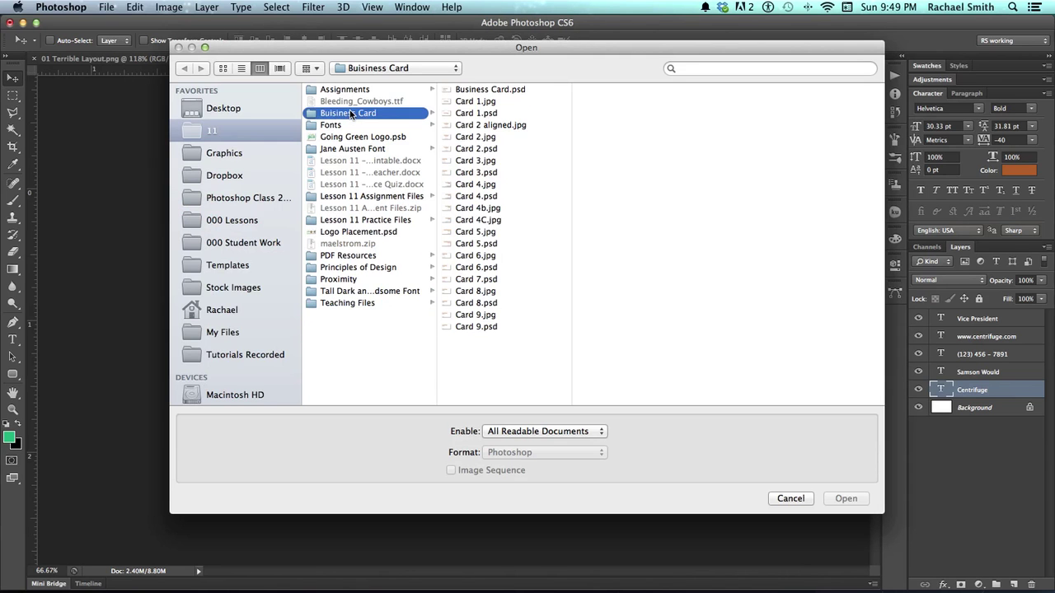
left_click(478, 326)
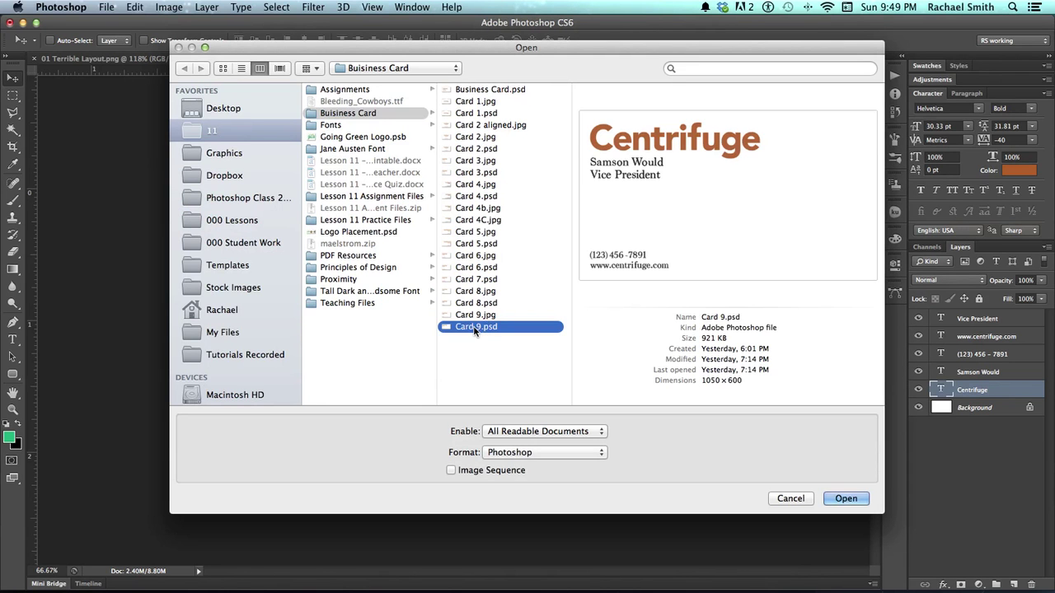
double_click(475, 328)
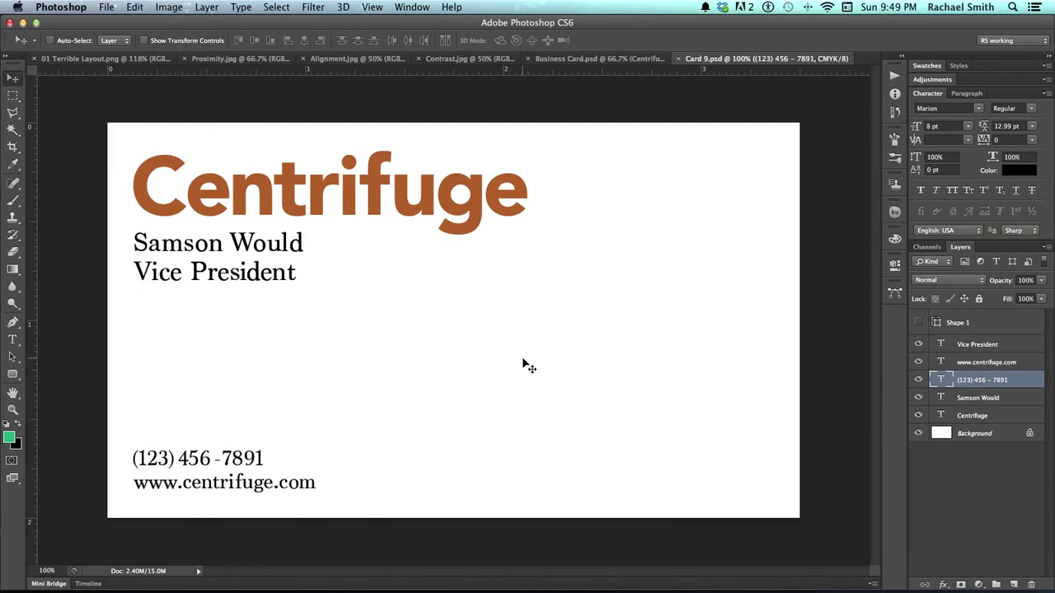
Inspect the fonts of Card 9's Samson Would and Centrifuge text without changing them
key("t")
left_click(210, 245)
key("super+Return")
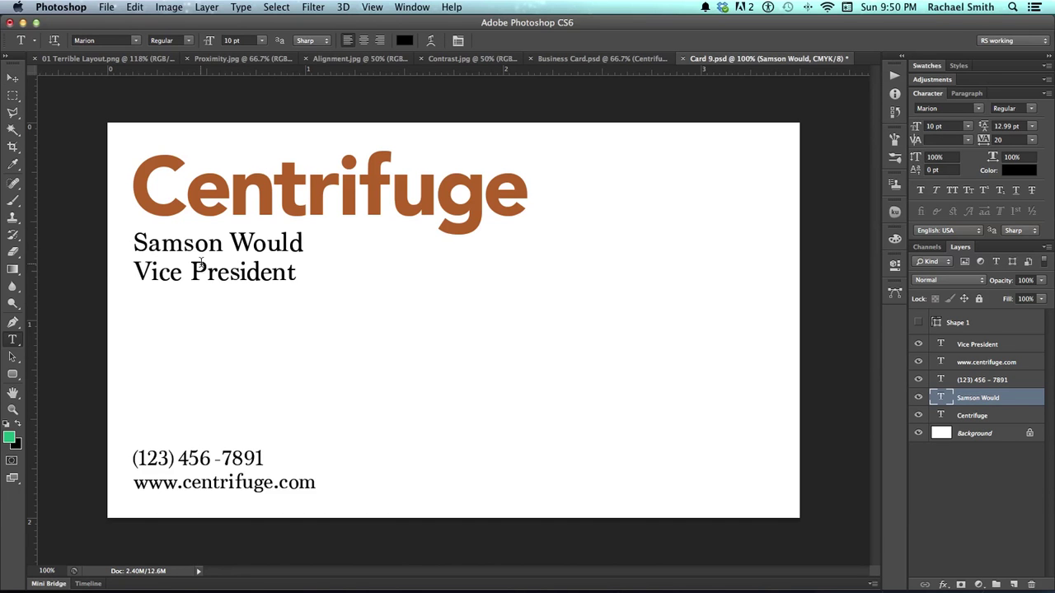
left_click(216, 203)
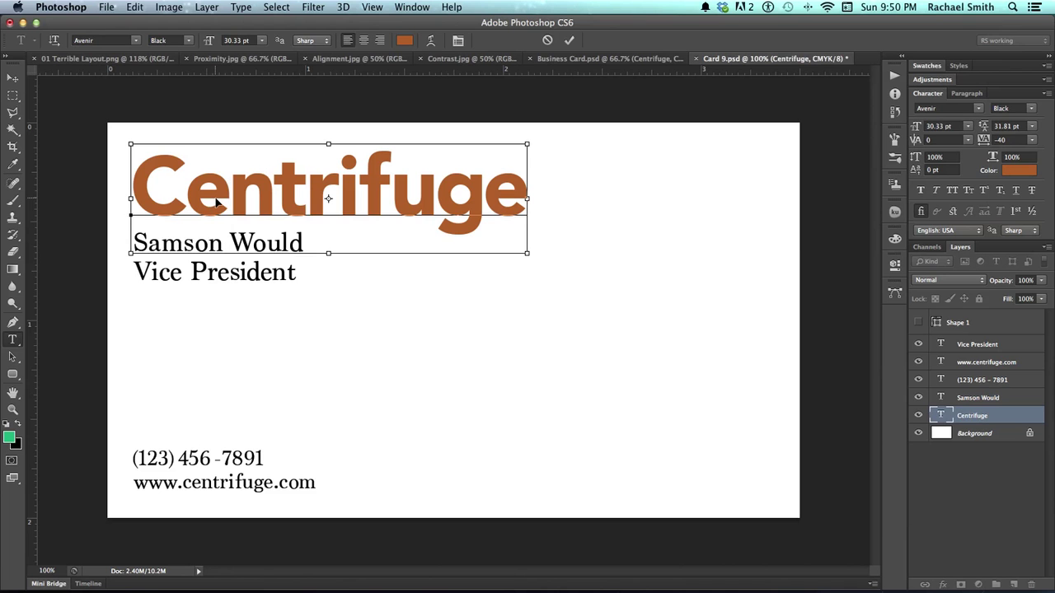
key("Escape")
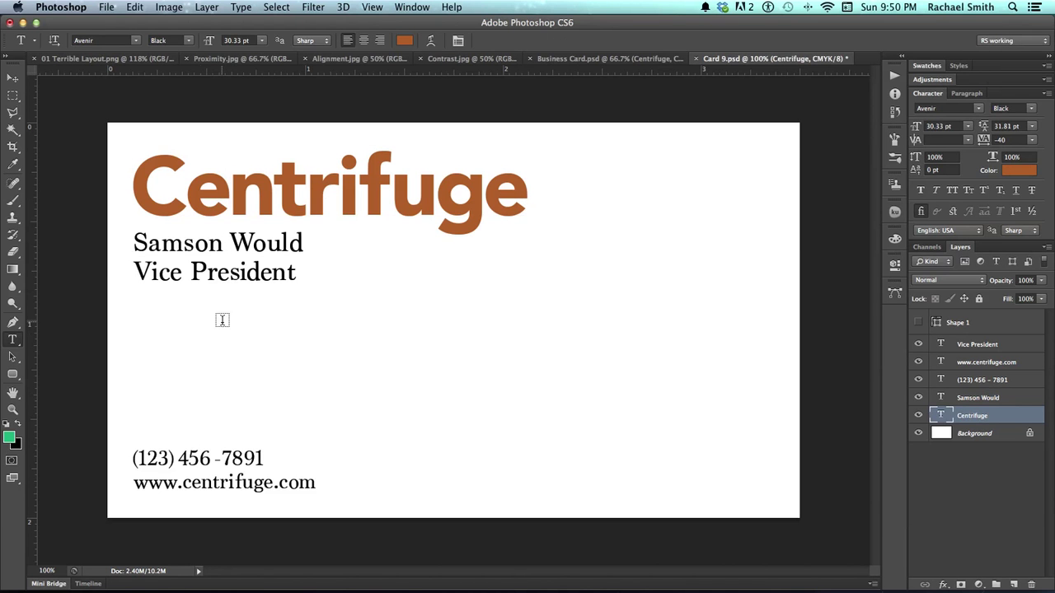
In Business Card.psd at 100%, set the Centrifuge heading to Avenir Black
left_click(614, 61)
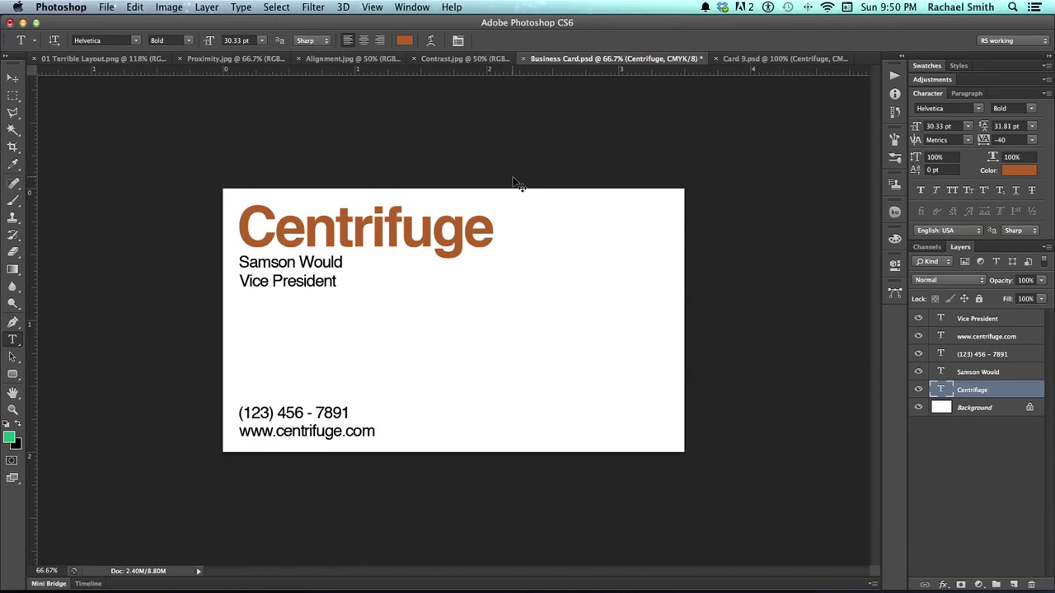
key("super+1")
left_click(480, 173)
key("ctrl+a")
key("Return")
type("Avenir")
key("Return")
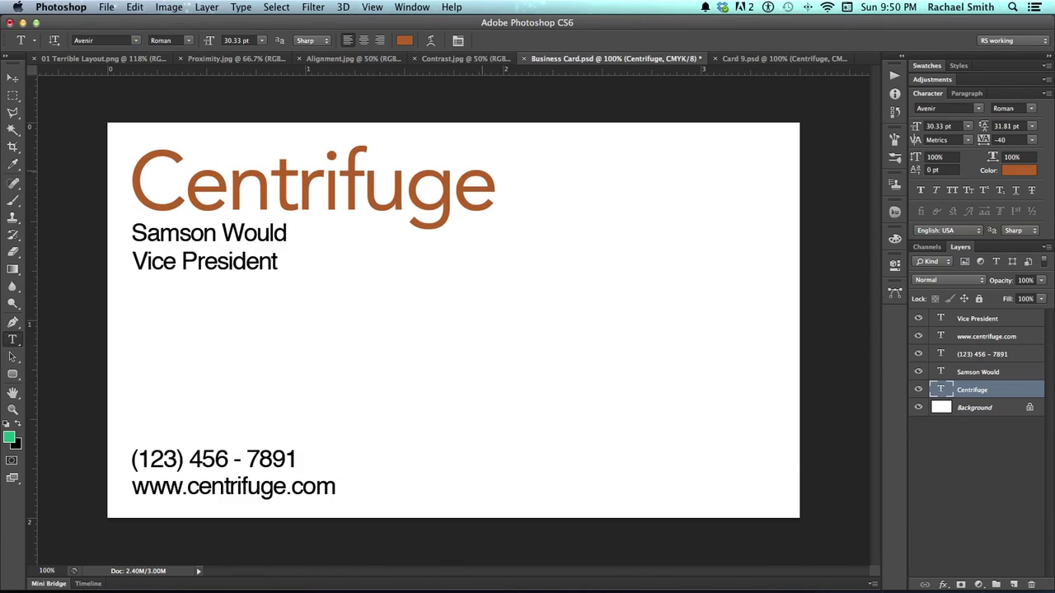
left_click(186, 40)
left_click(188, 116)
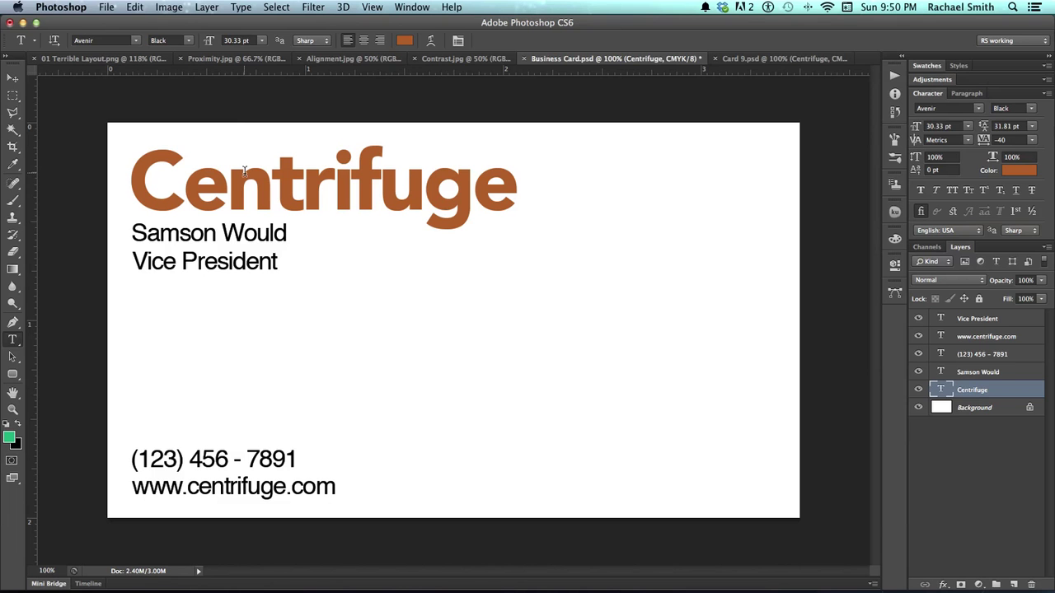
Change the four detail text layers to Monotype Corsiva
left_click(212, 231)
key("v")
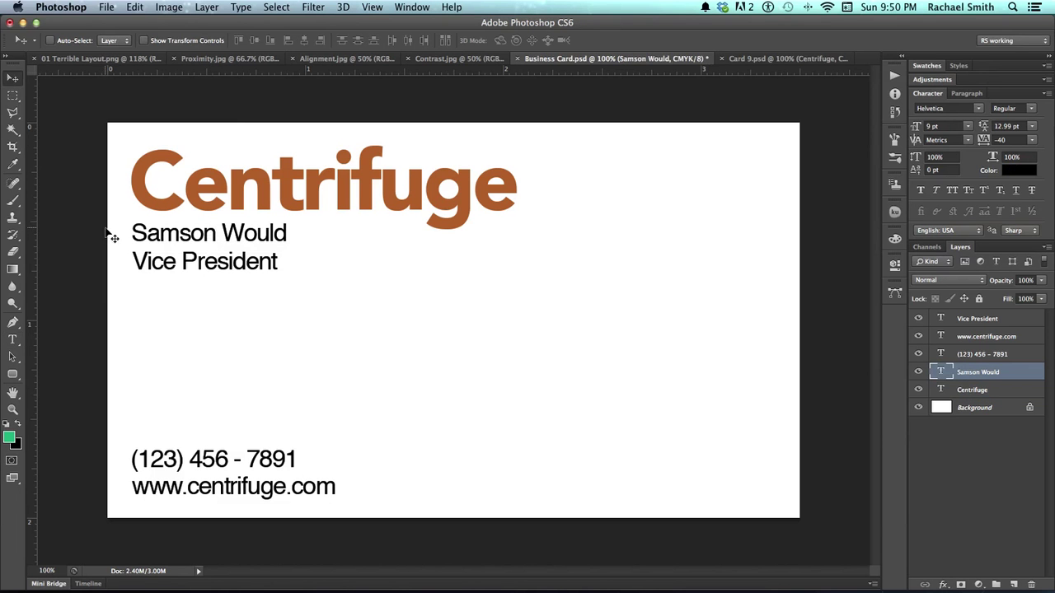
left_click_drag(113, 234, 183, 463)
key("t")
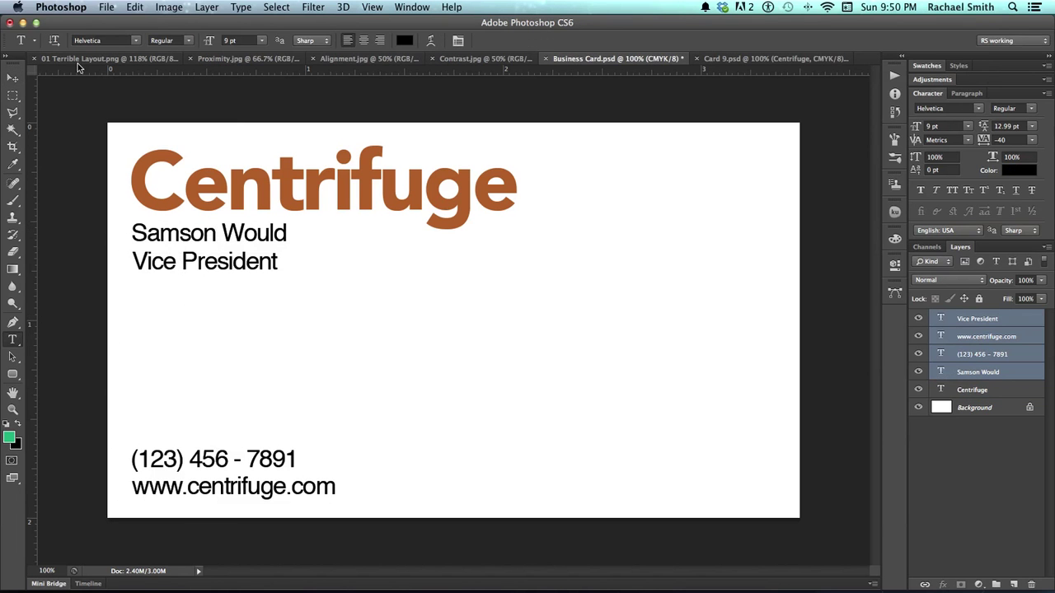
left_click(103, 40)
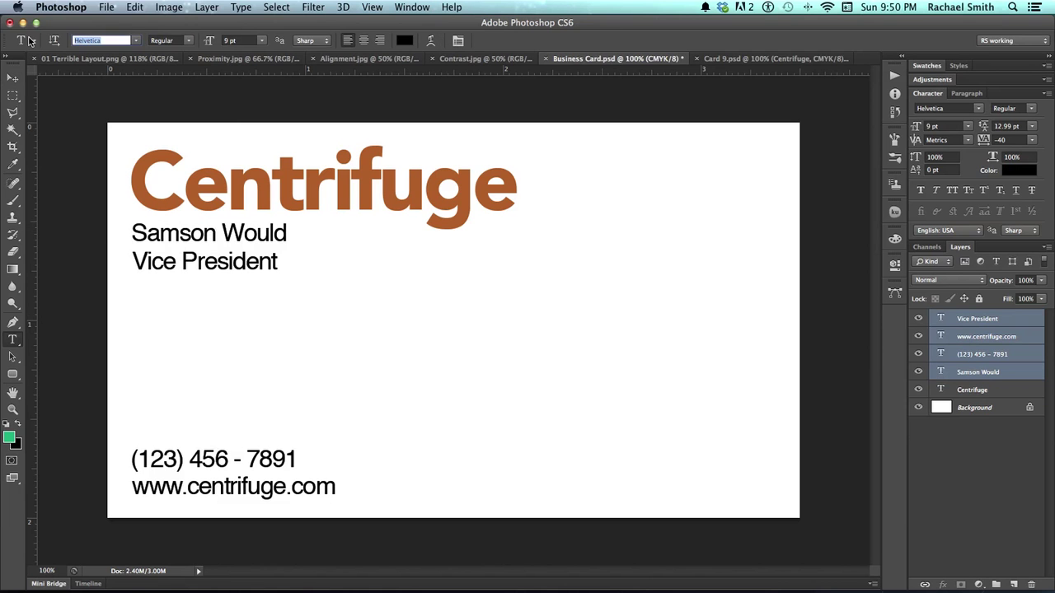
type("Monotype Corsiva")
key("Return")
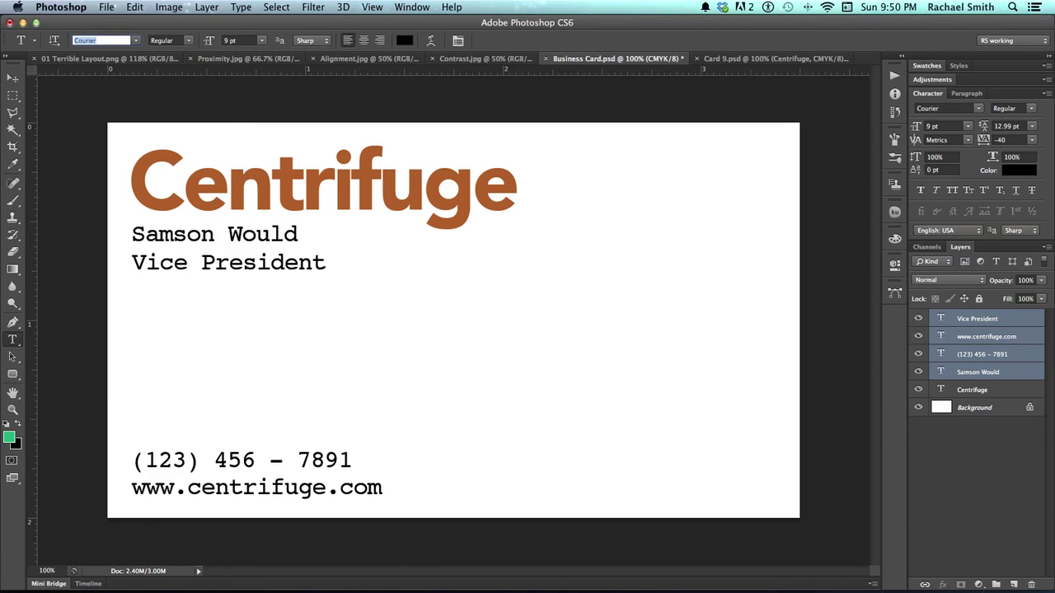
left_click(136, 41)
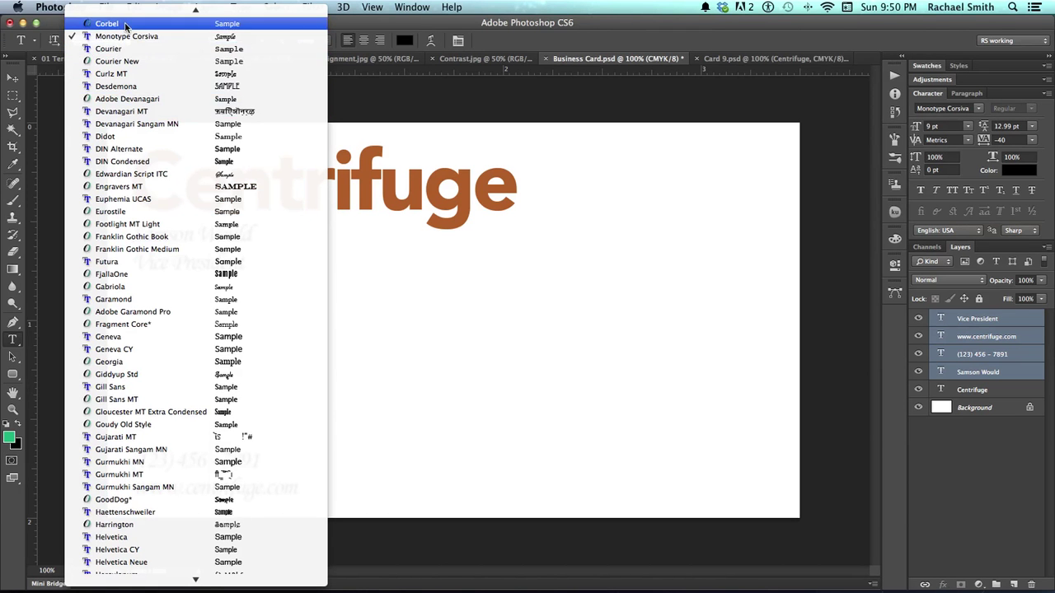
Switch the name, title, phone and web address font to Goudy Old Style
scroll(78, 96, "up", 3)
left_click(54, 96)
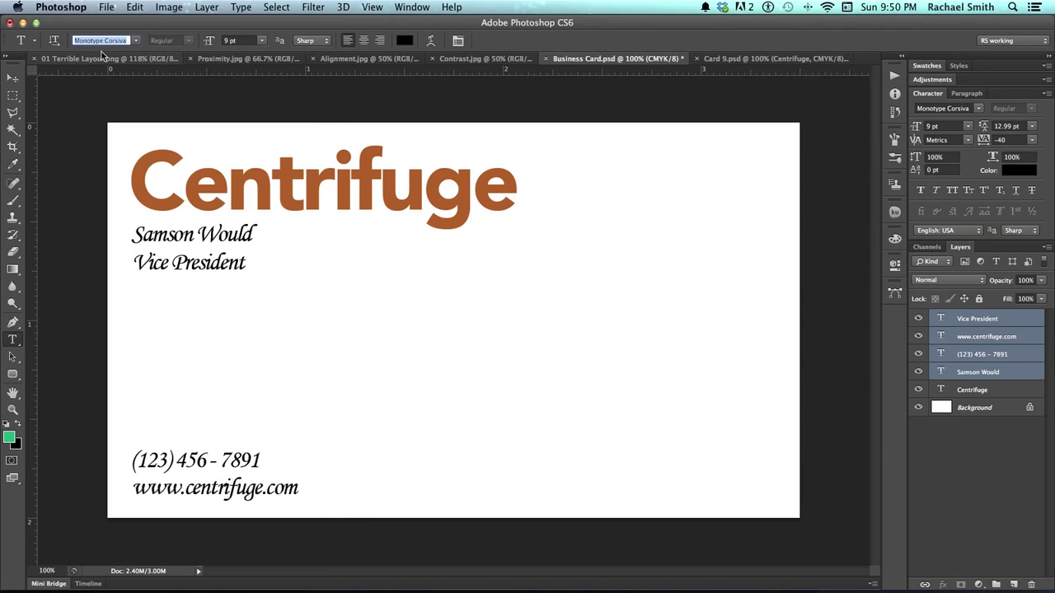
type("a")
type("go")
key("Return")
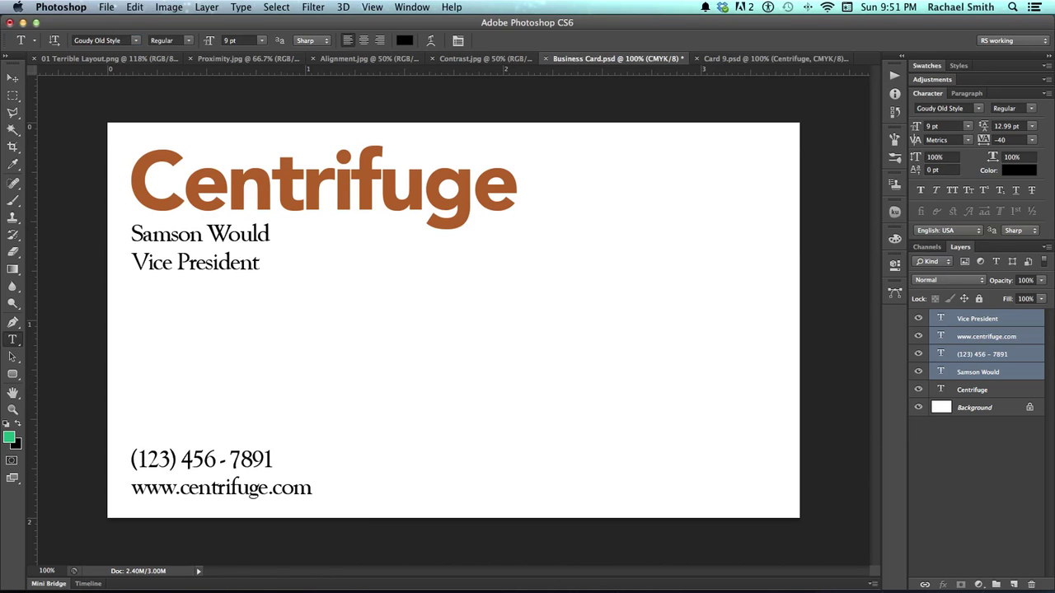
left_click(205, 232)
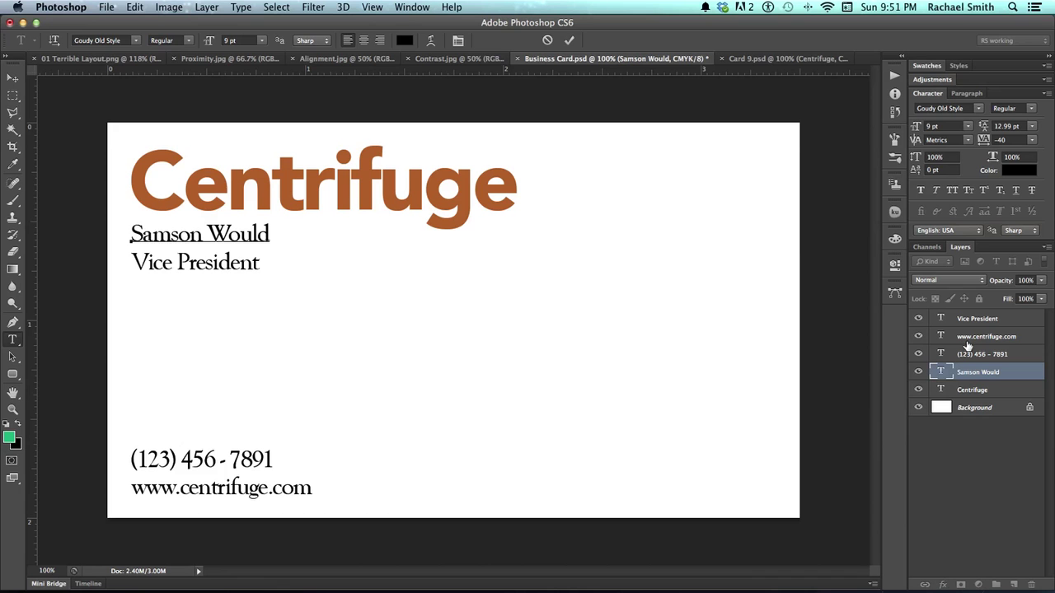
Select the four detail text layers and set their tracking to 15
key("super+Return")
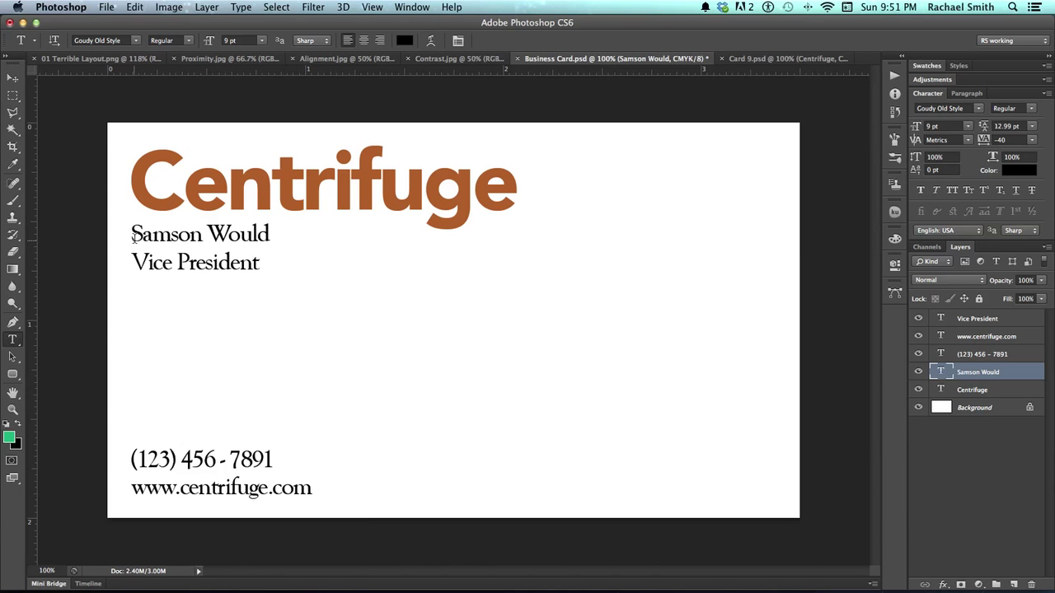
key("v")
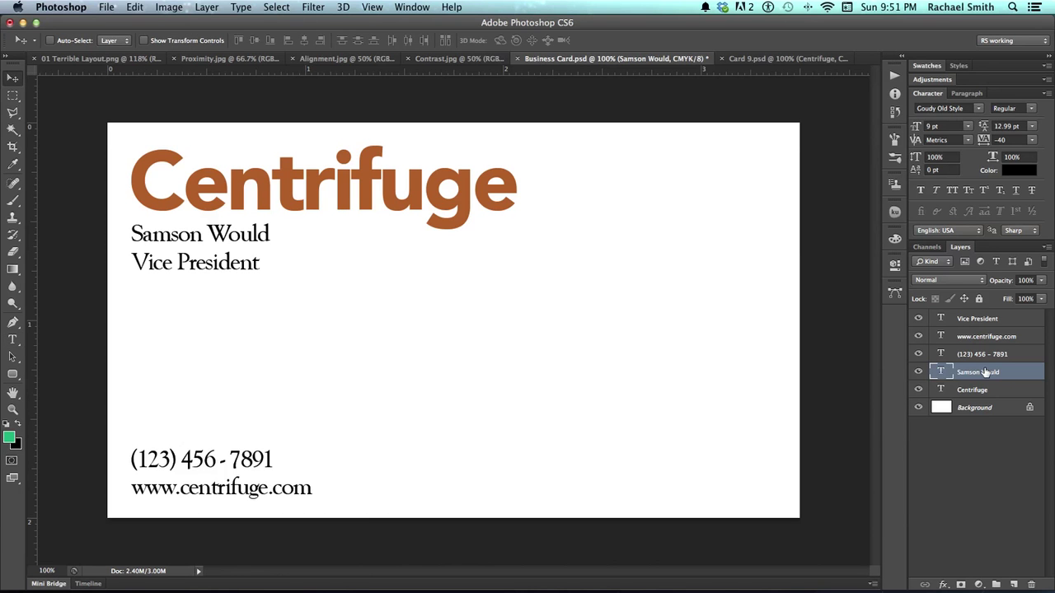
left_click_drag(122, 244, 231, 494)
left_click_drag(234, 487, 234, 486)
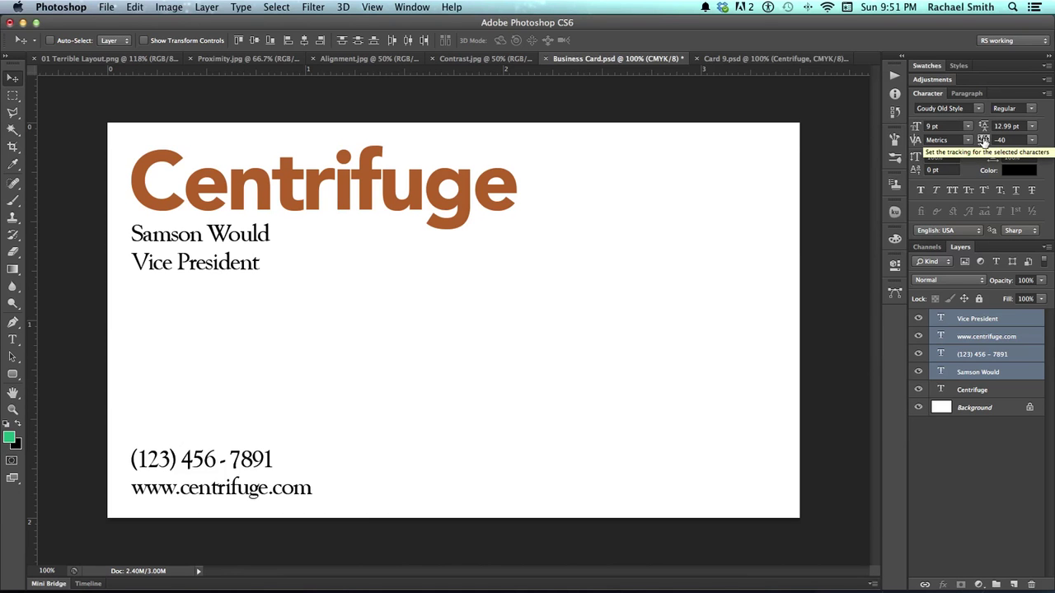
left_click_drag(984, 140, 988, 140)
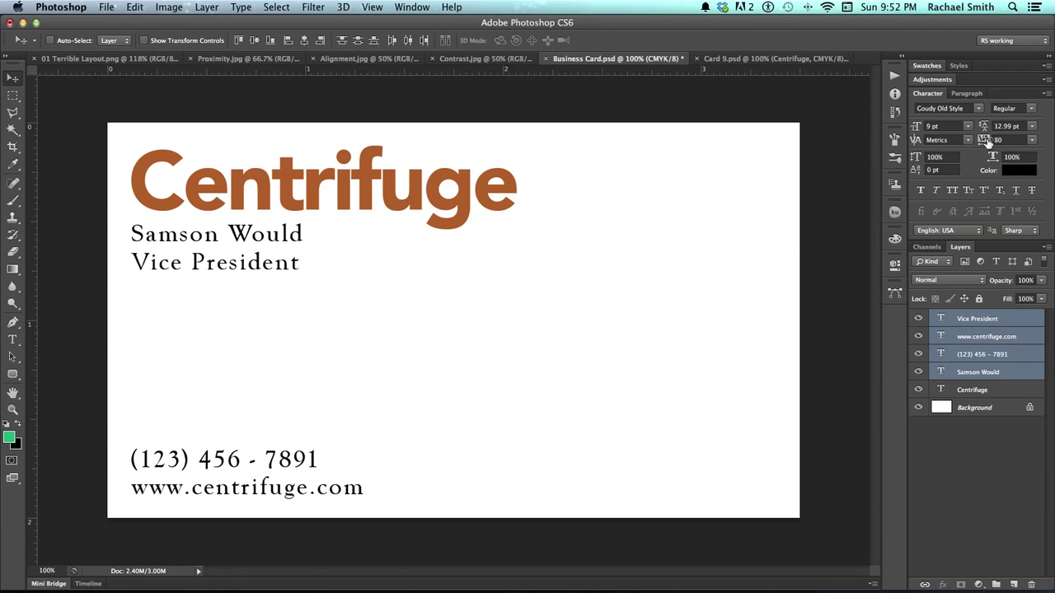
left_click_drag(986, 141, 985, 142)
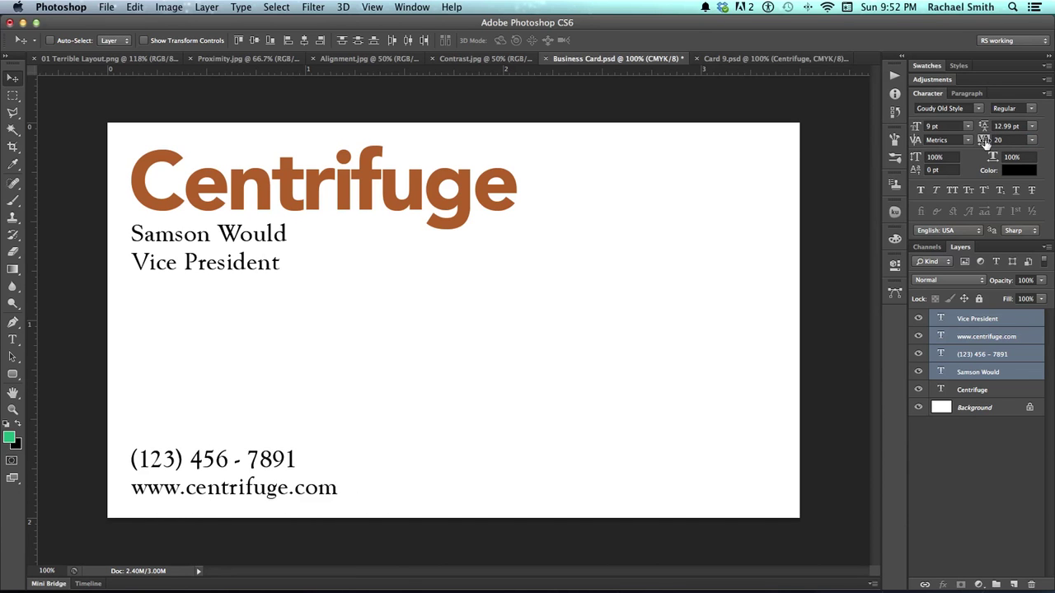
left_click(983, 140)
left_click_drag(983, 141, 979, 141)
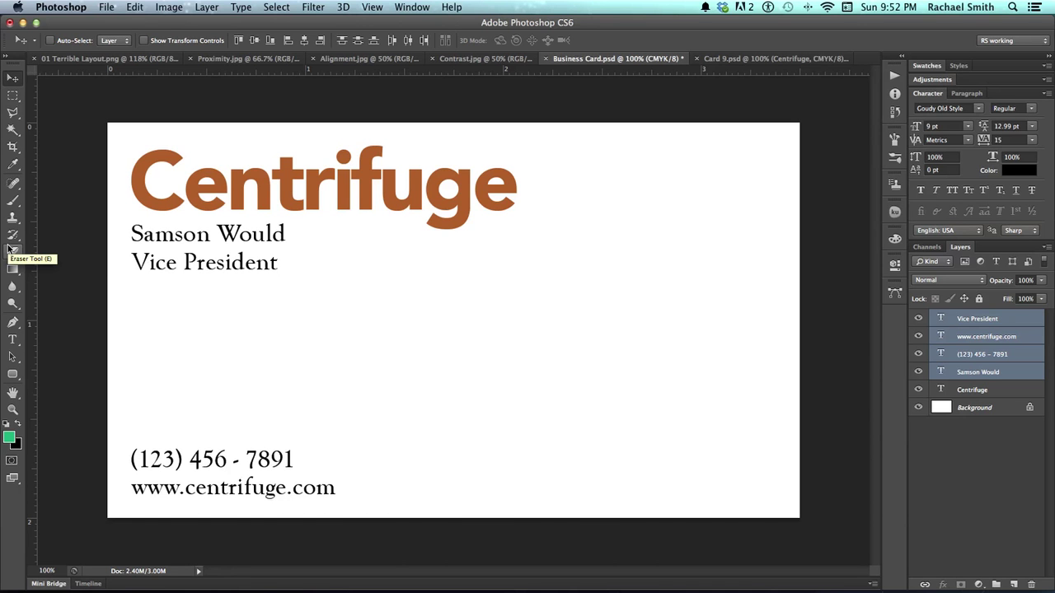
Kern the n–t pair in Centrifuge and test, then undo, u–g kerning changes
left_click(979, 387)
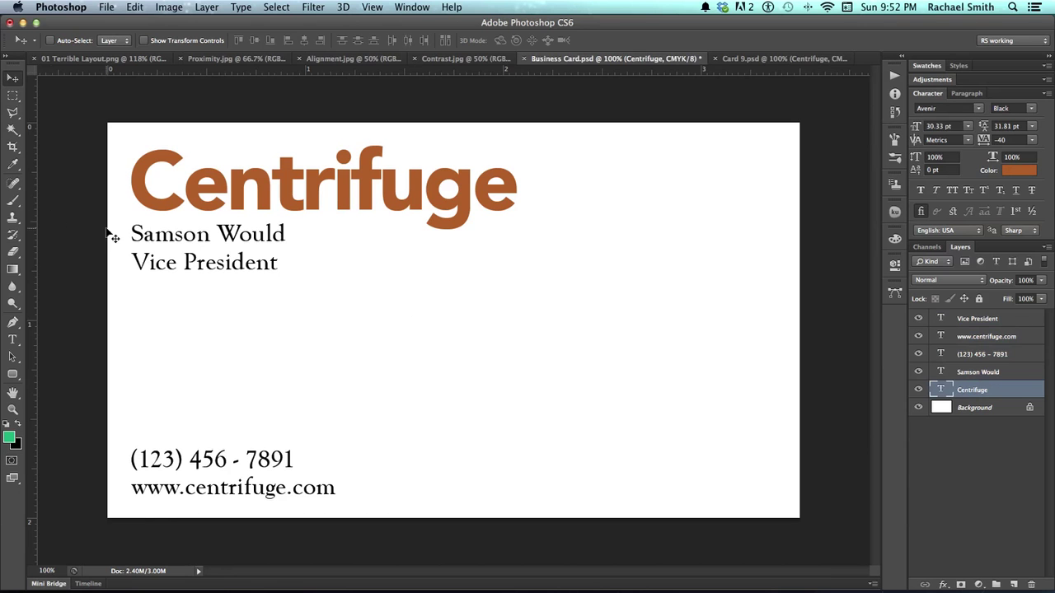
left_click(13, 345)
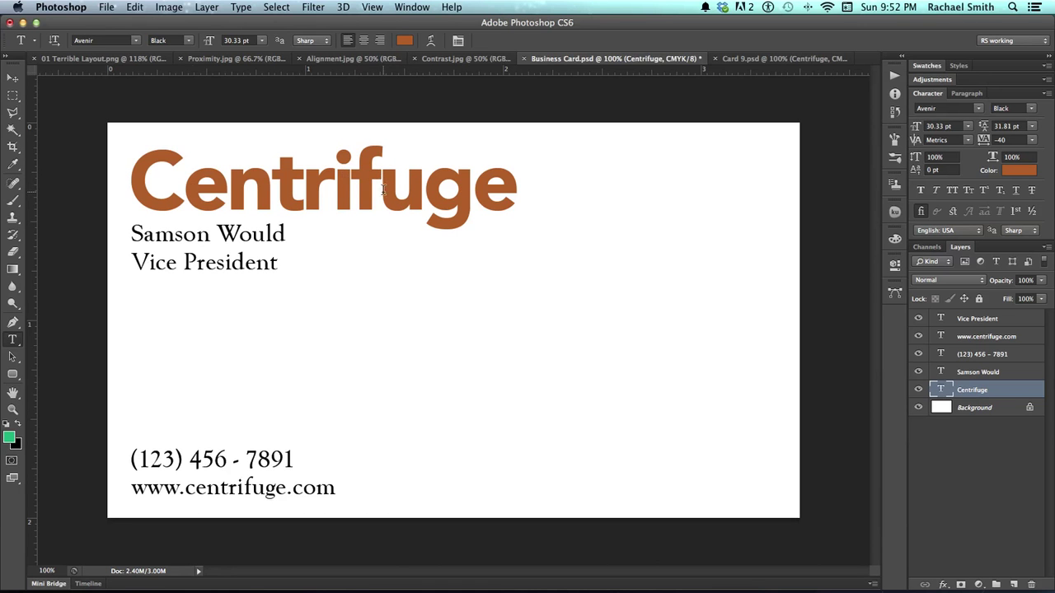
left_click(182, 183)
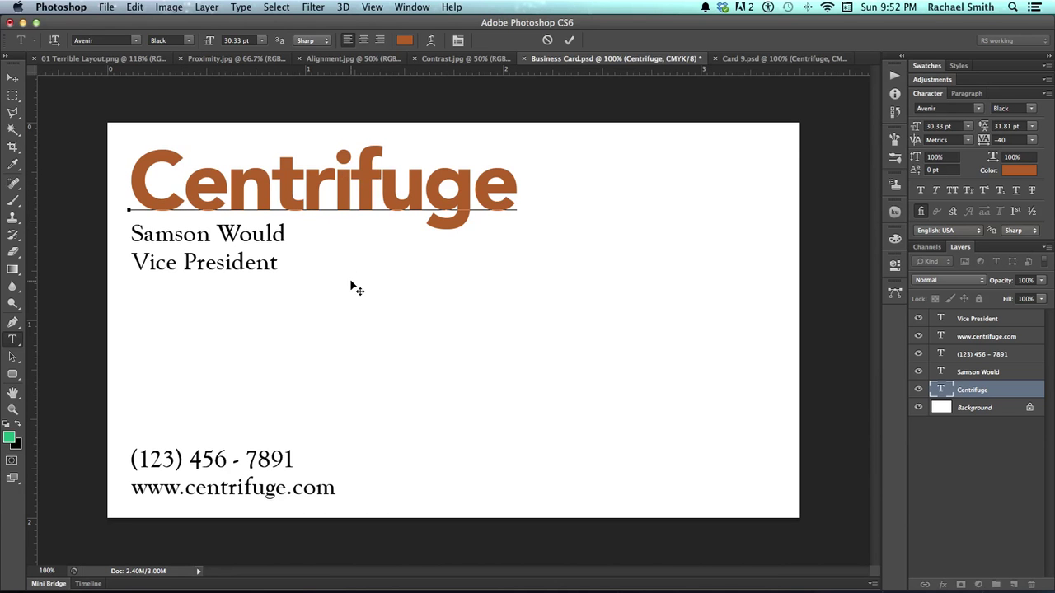
key("Right")
key("Right")
key("Right")
key("Right")
key("alt+Right")
key("Left")
key("Right")
key("Right")
key("alt+Right")
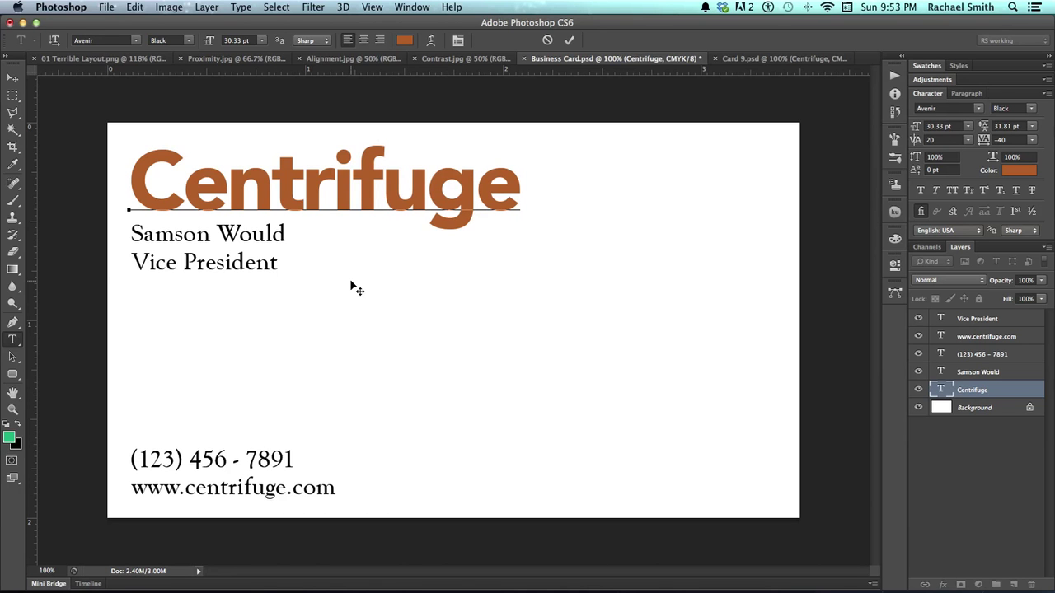
key("super+z")
key("alt+Left")
key("super+z")
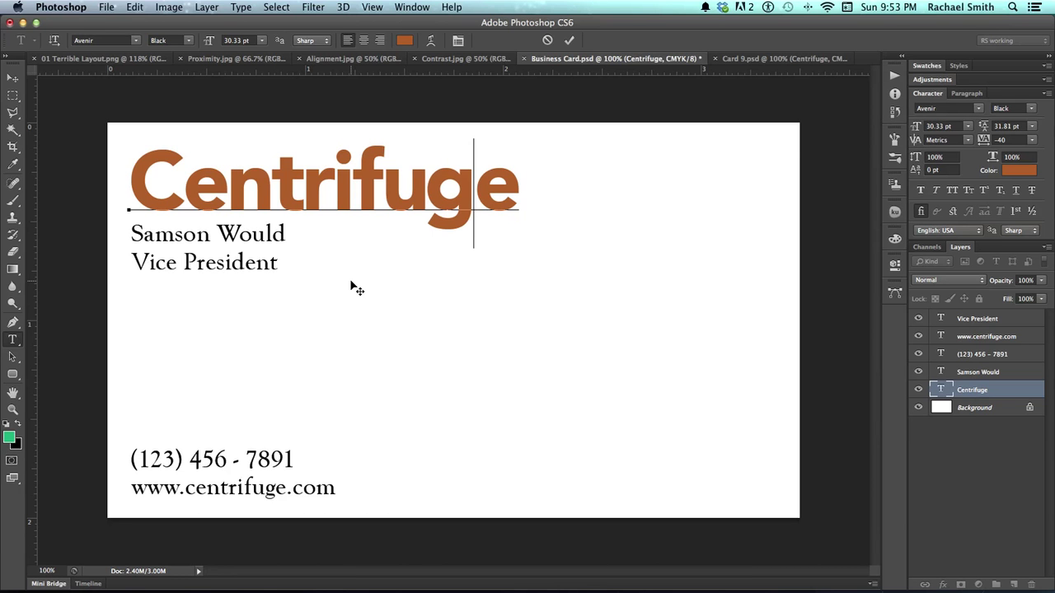
key("super+z")
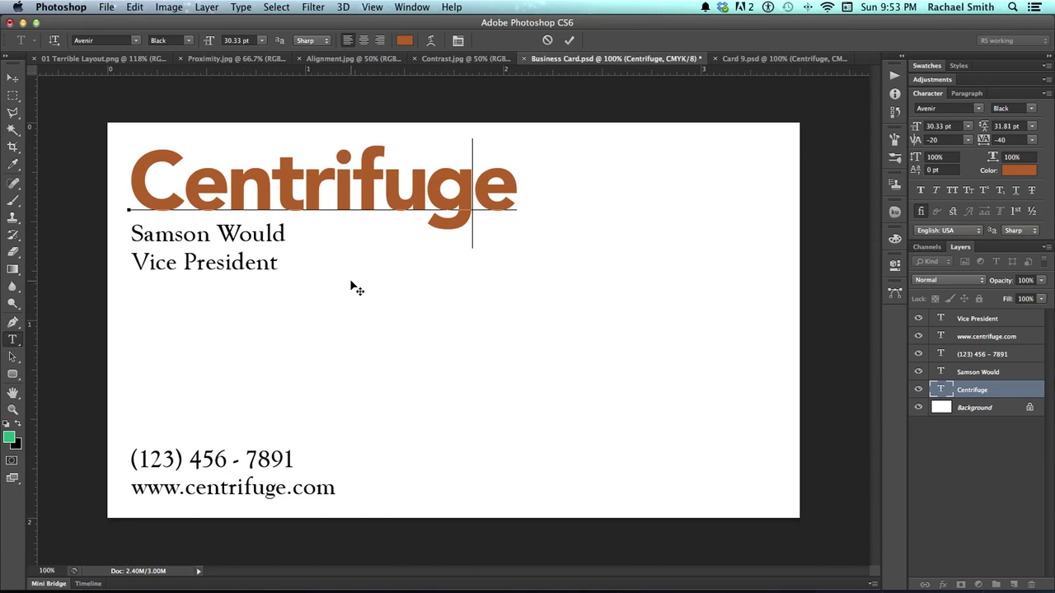
Tighten before the final e, widen the u–g and g–e pairs, and commit Centrifuge
key("alt+Left")
key("Left")
key("Left")
key("Left")
key("Left")
key("Left")
key("Left")
key("Left")
key("Left")
key("Right")
key("Right")
key("Right")
key("Right")
key("Right")
key("Right")
key("Left")
key("Left")
key("Left")
key("Right")
key("Right")
key("Right")
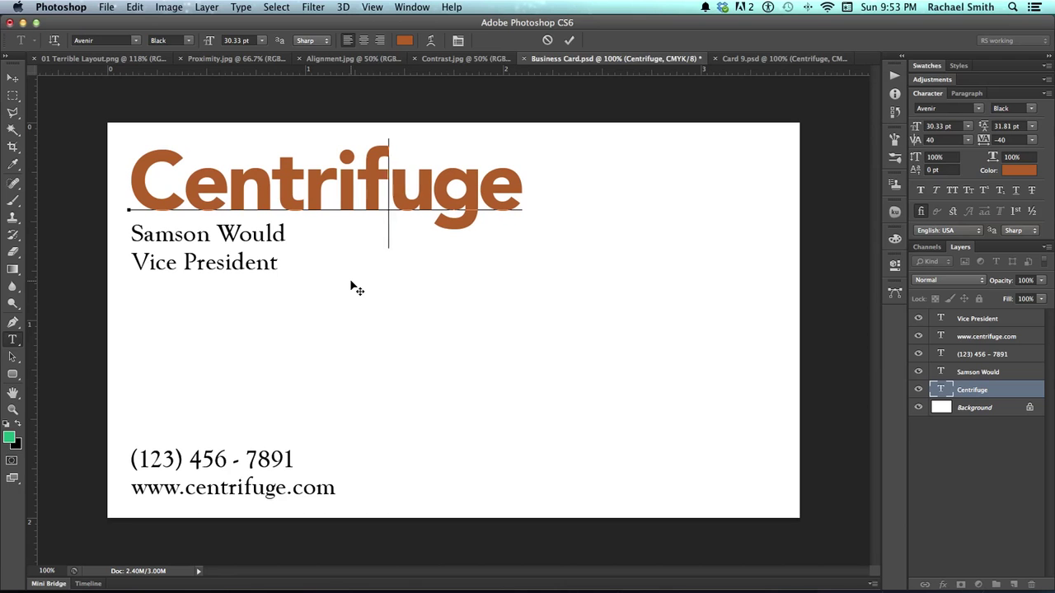
key("Left")
key("Left")
key("Left")
key("Right")
key("Right")
key("Right")
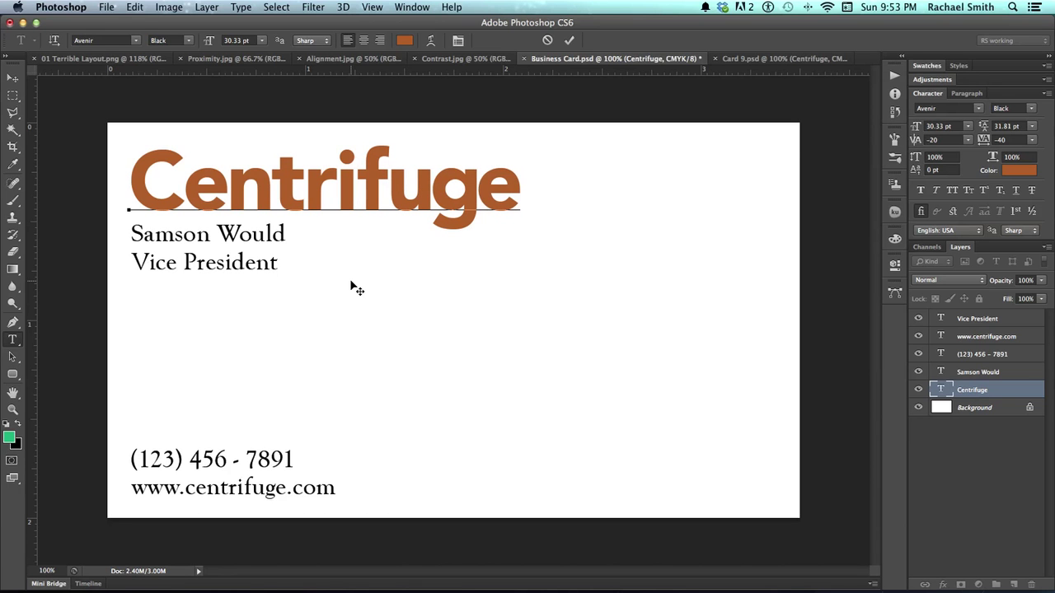
key("Right")
key("alt+Right")
key("Right")
key("alt+Right")
key("Left")
key("Left")
key("Left")
key("Left")
key("Left")
key("Left")
key("Left")
key("Left")
key("super+Return")
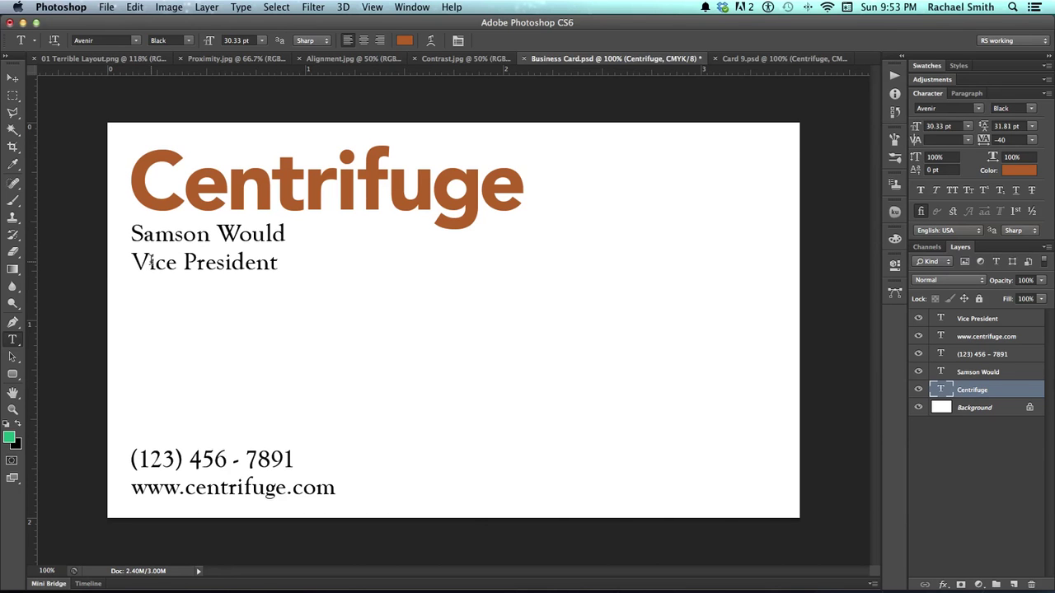
Kern the V–i, P–r and n–t pairs in Vice President tighter, committing the edits
left_click(150, 262)
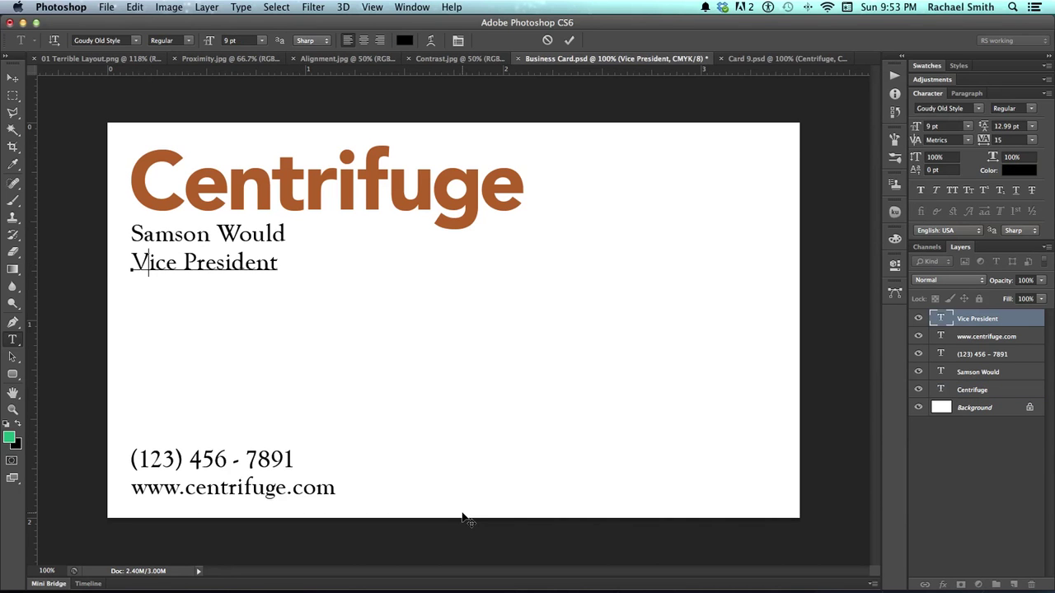
key("alt+Left")
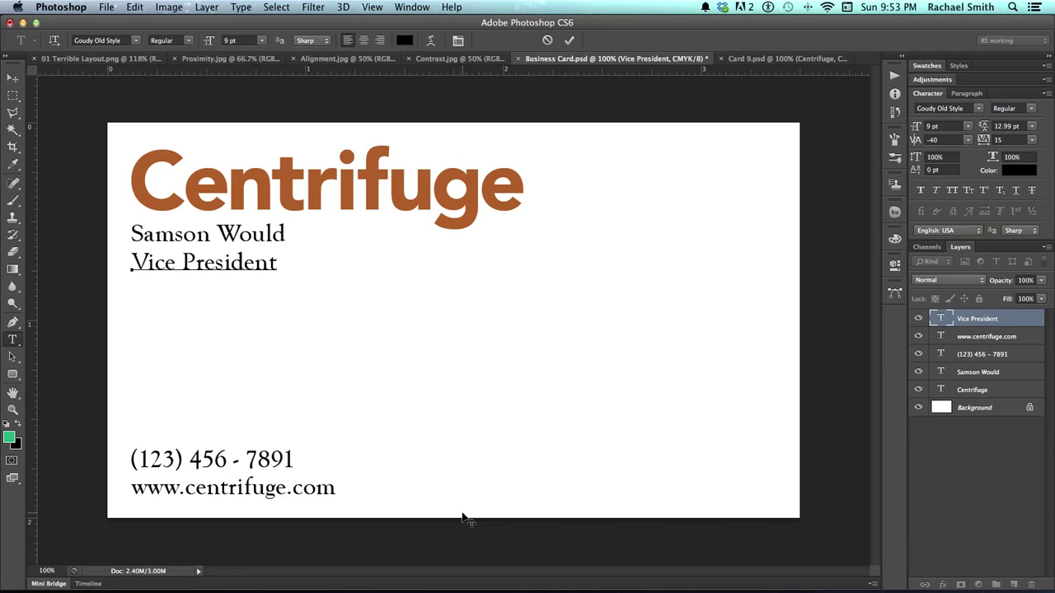
key("super")
key("super+Return")
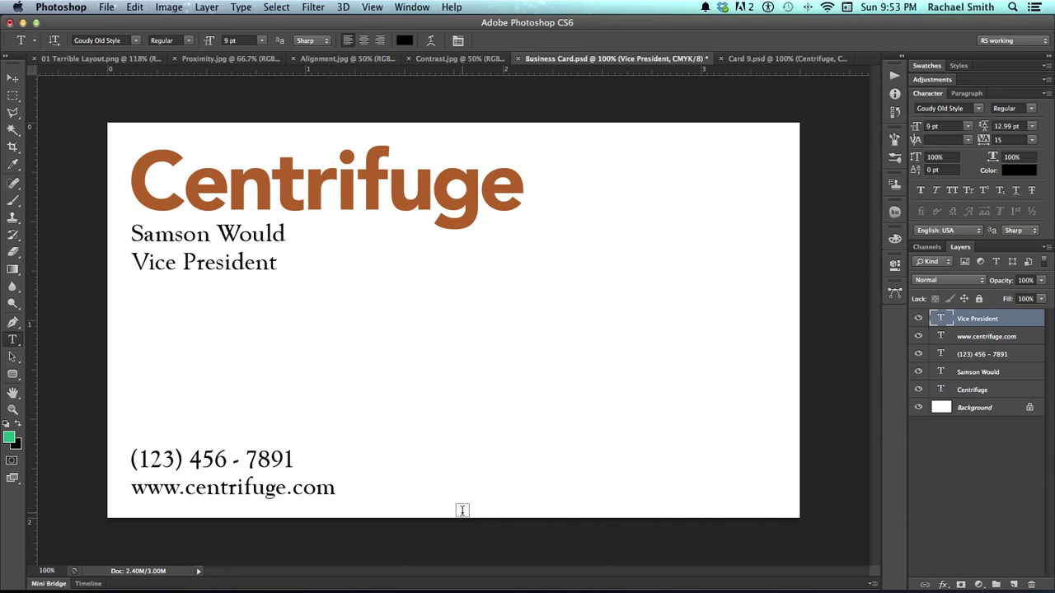
left_click(195, 263)
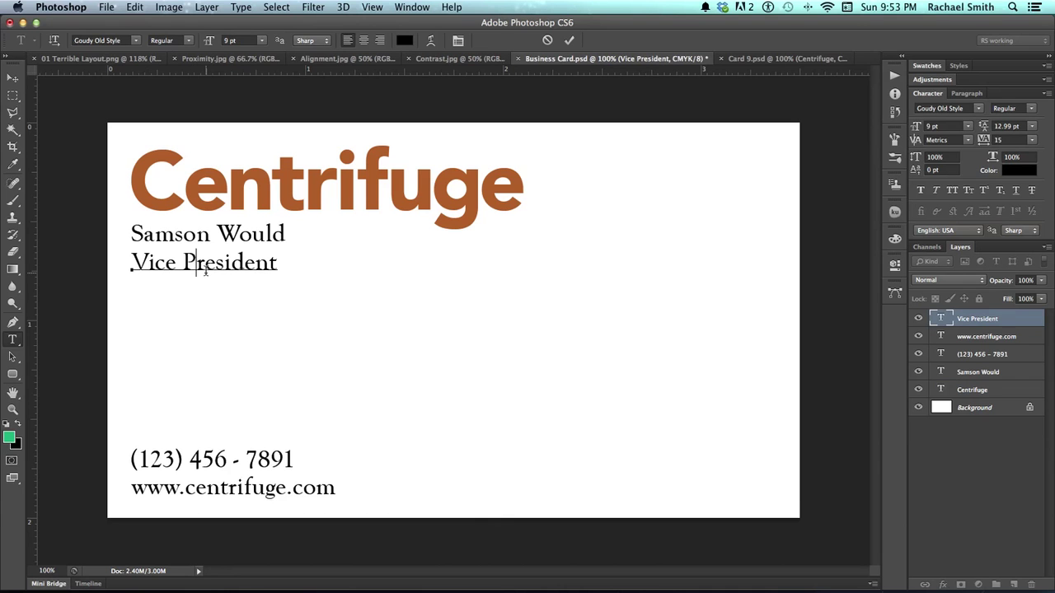
key("alt+Left")
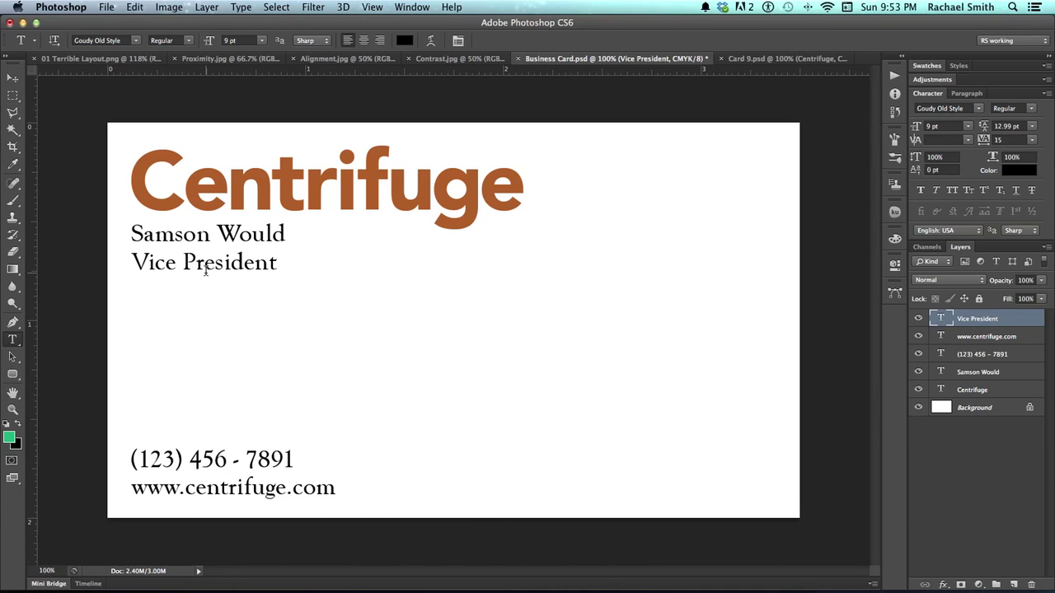
left_click(268, 262)
key("alt+Left")
key("super+Return")
Remove the spaces on both sides of the dash in the phone number
left_click(240, 459)
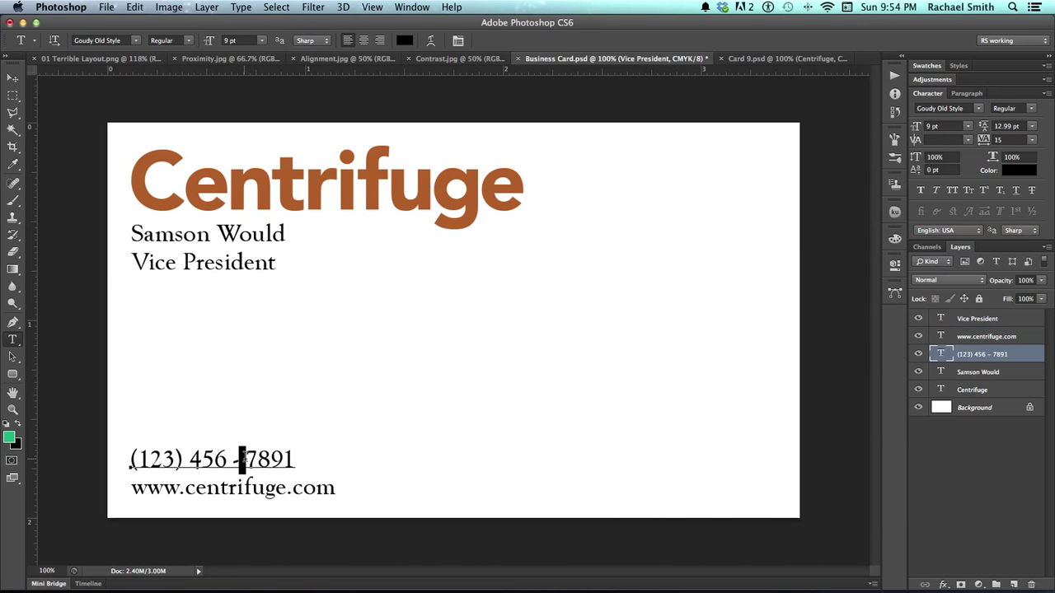
key("Delete")
key("Left")
key("BackSpace")
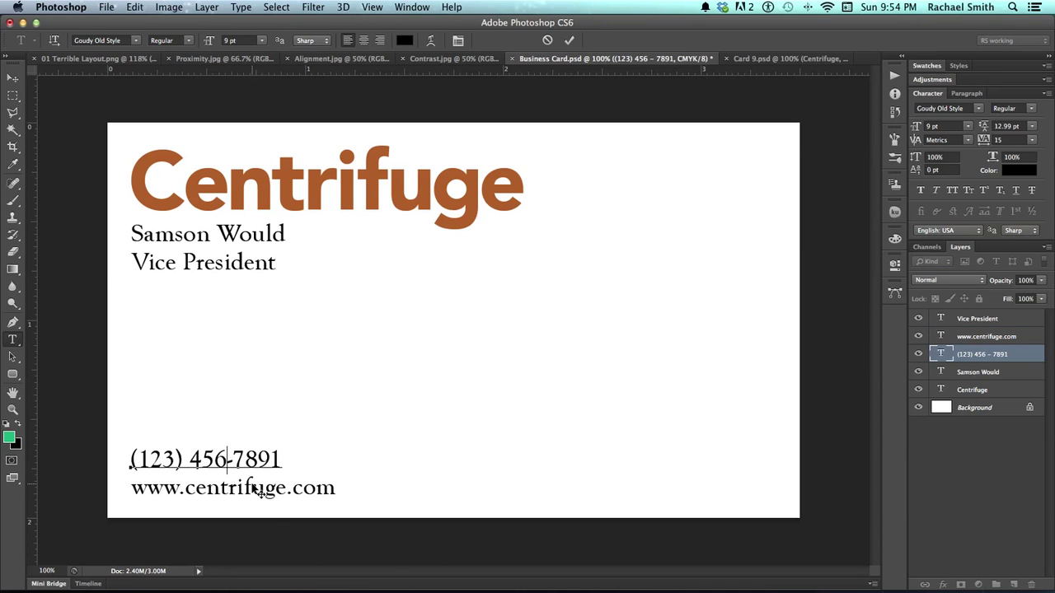
Kern the gap after 456 wider, then ease it back slightly
key("alt+Right")
key("alt+Right")
key("alt+Right")
key("alt+Right")
key("alt+Right")
key("alt+Right")
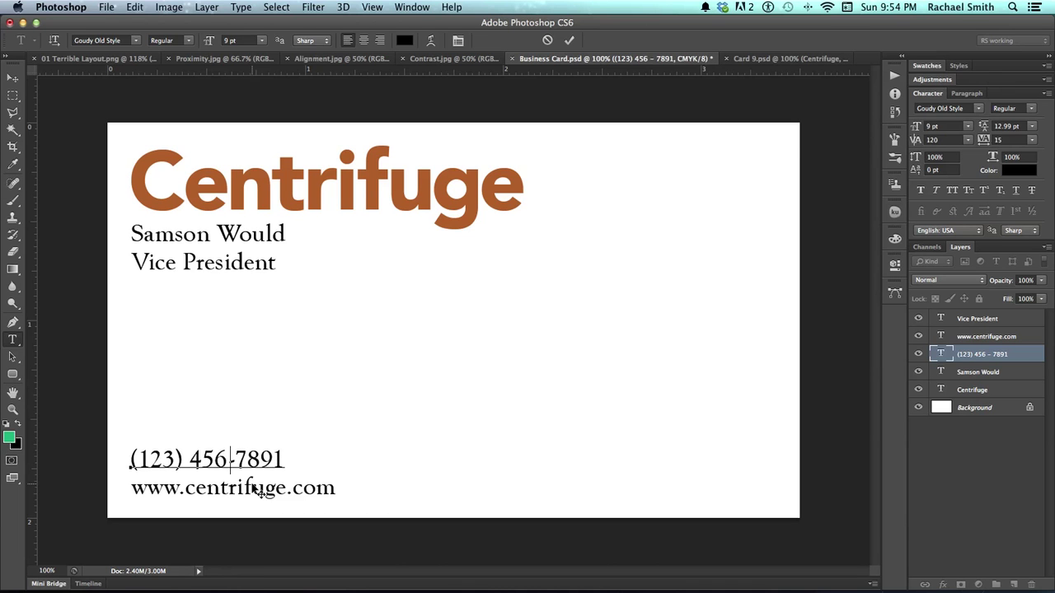
key("alt+Right")
Even out the kerning after (123) and within 7891, then commit the phone number
key("alt+Right")
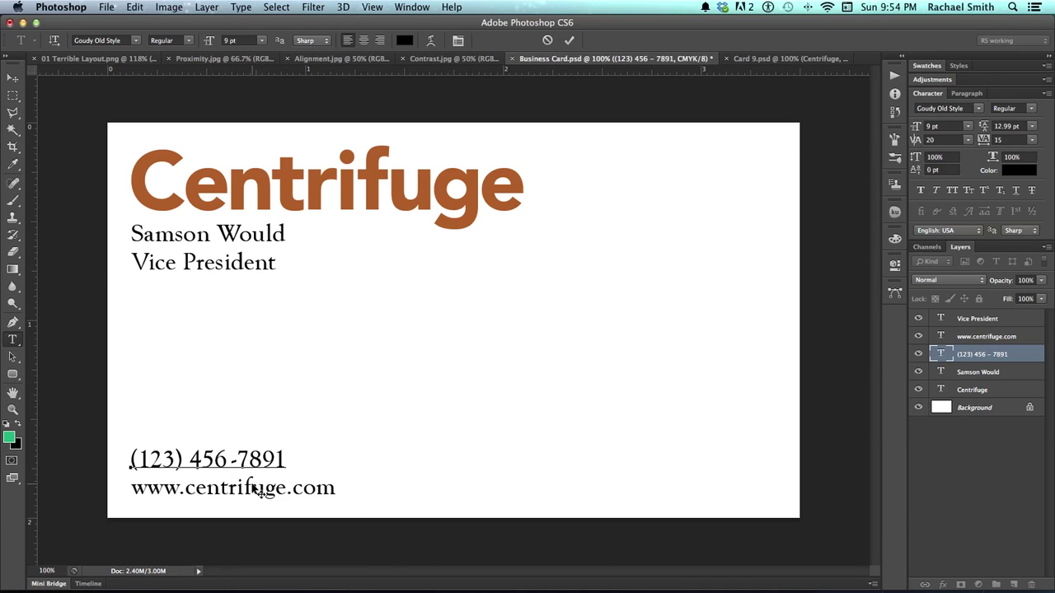
key("alt+Left")
key("alt+Left")
key("Left")
key("Right")
key("Left")
key("Left")
key("Left")
key("alt+Left")
key("alt+Left")
key("alt+Left")
key("alt+Left")
key("alt+Right")
key("alt+Right")
key("alt+Right")
key("alt+Right")
key("Right")
key("Right")
key("Right")
key("Right")
key("Right")
key("Right")
key("Right")
key("Left")
key("alt+Right")
key("Right")
key("alt+Left")
key("Left")
key("Left")
key("super+Return")
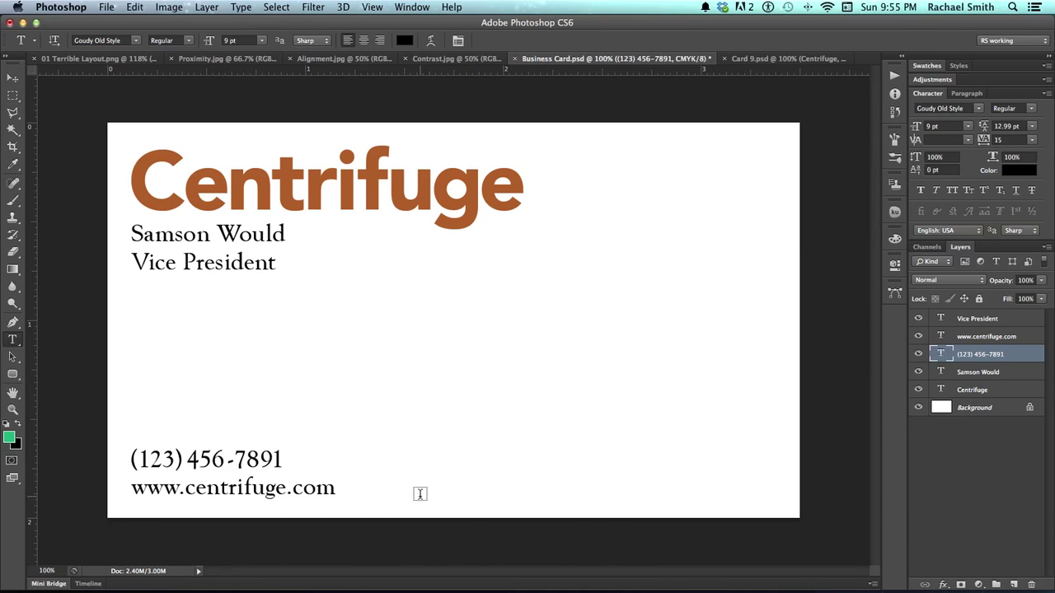
Show the card at Print Size with the Zoom tool, then zoom to 33.33%
left_click(12, 409)
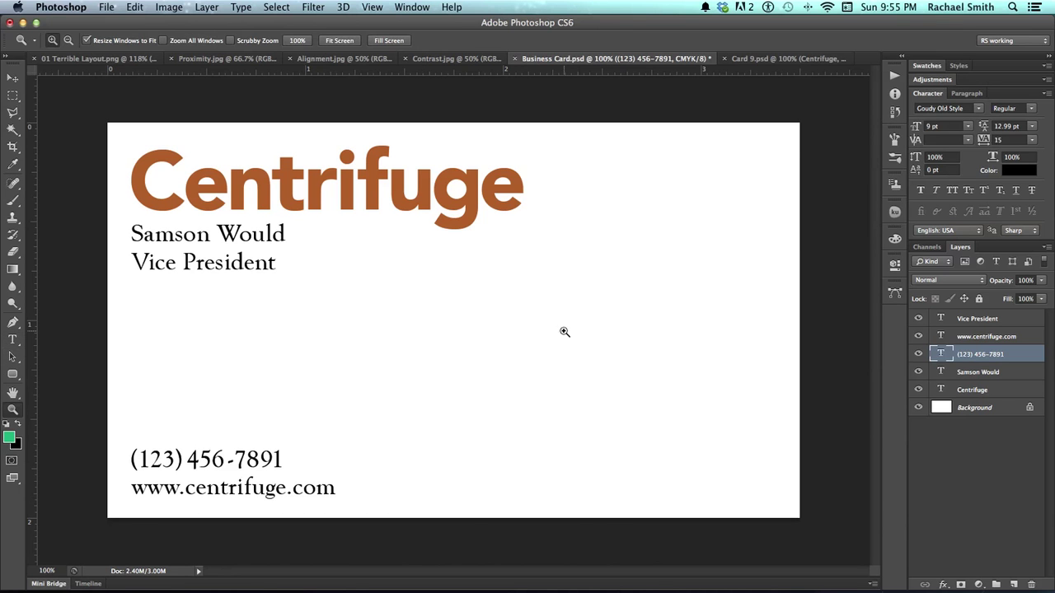
right_click(517, 329)
left_click(528, 365)
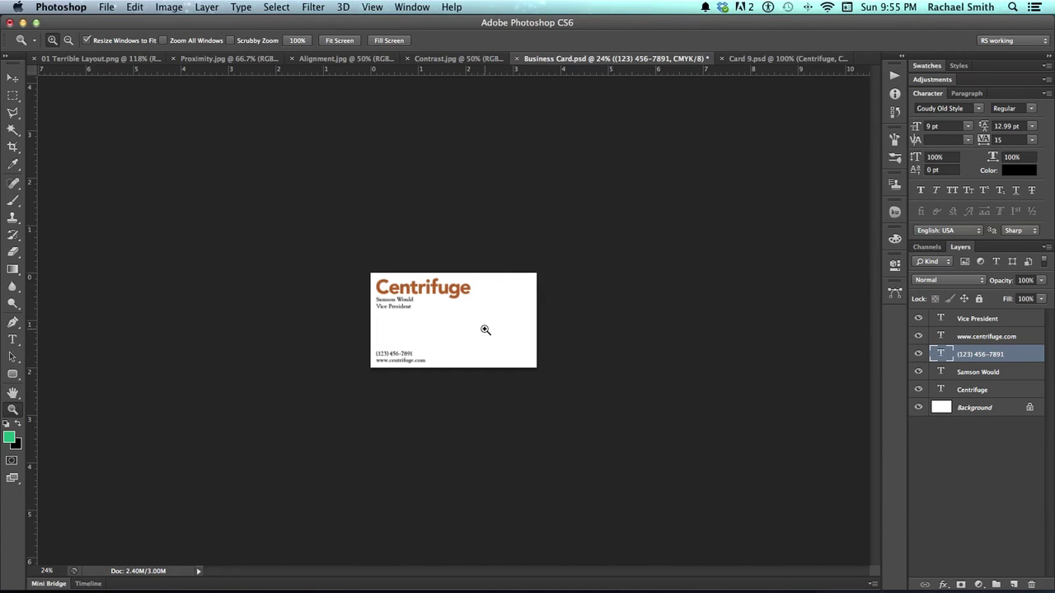
left_click(490, 326)
left_click(489, 326)
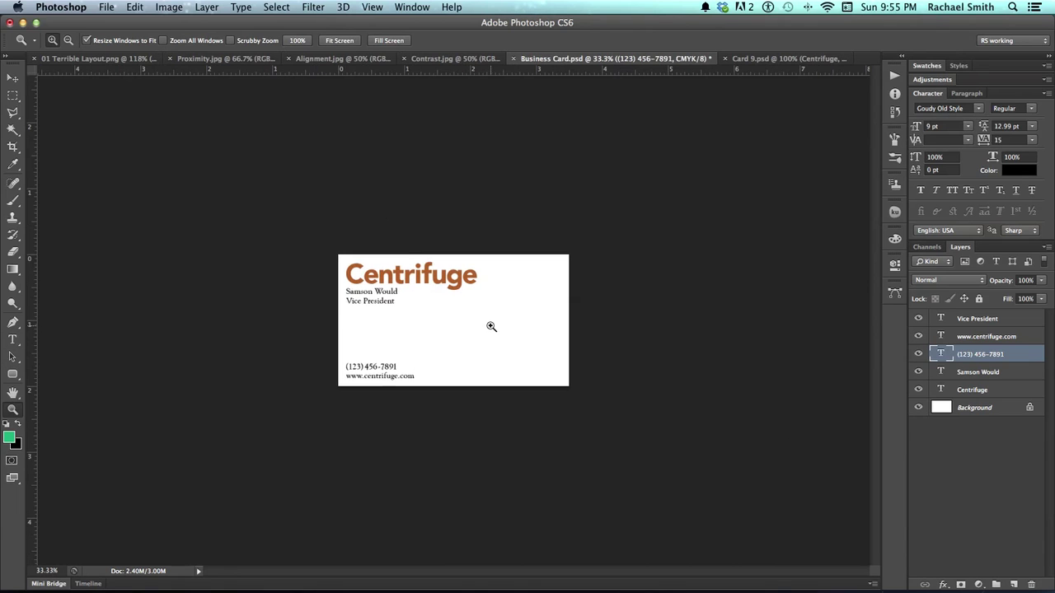